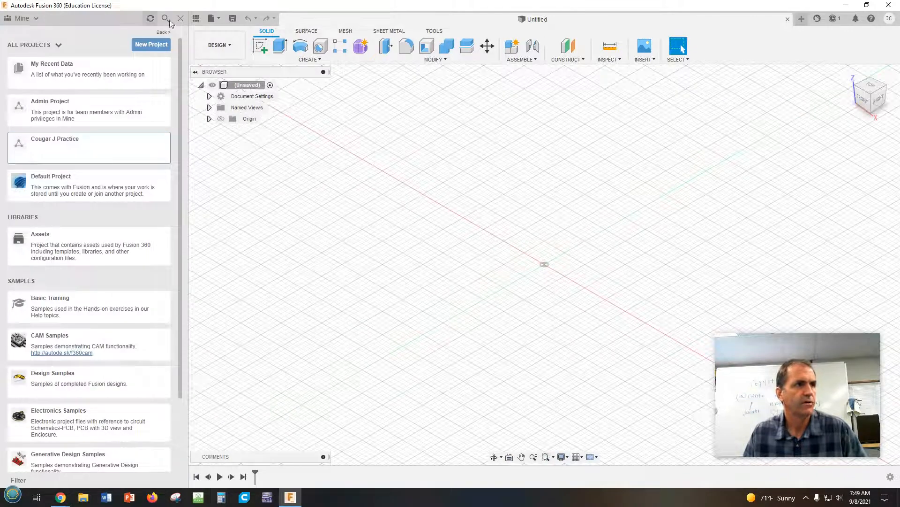
# Open the Cougar J Practice 2 design from the Cougar J Practice project
pyautogui.click(79, 142)
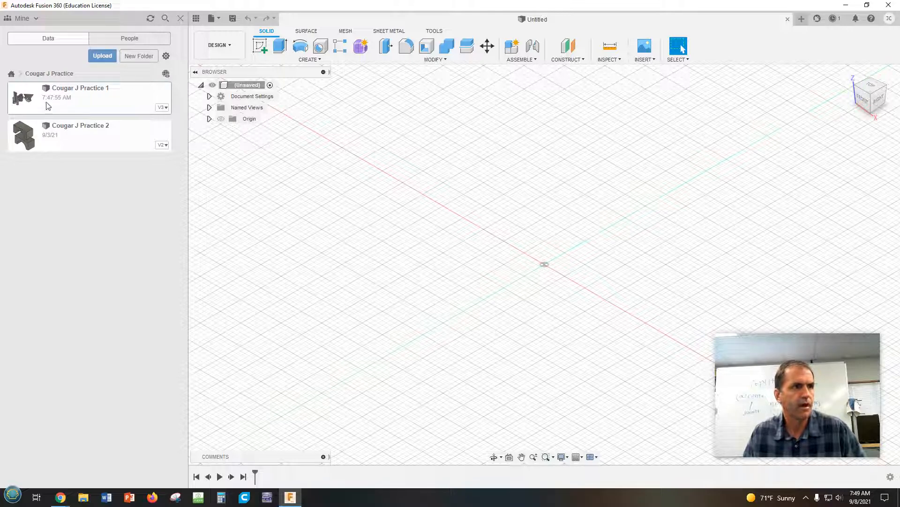
pyautogui.doubleClick(92, 138)
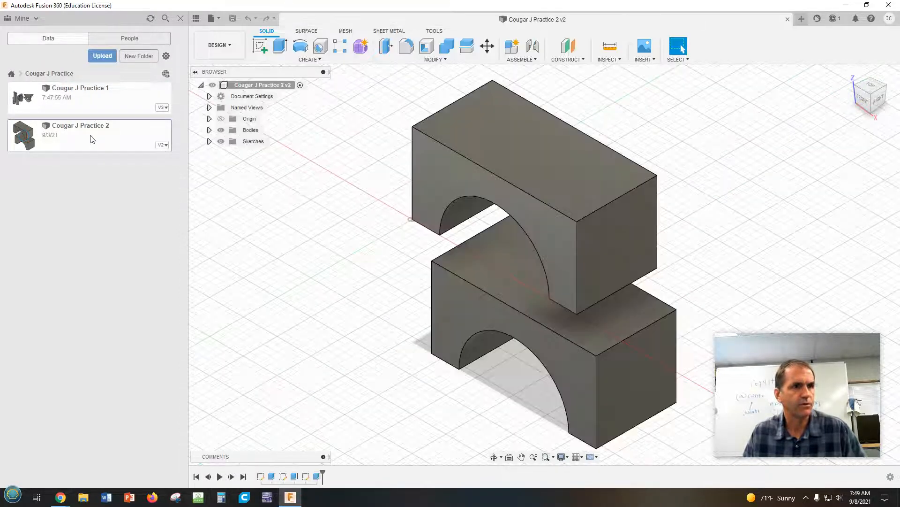
pyautogui.scroll(-2, 647, 367)
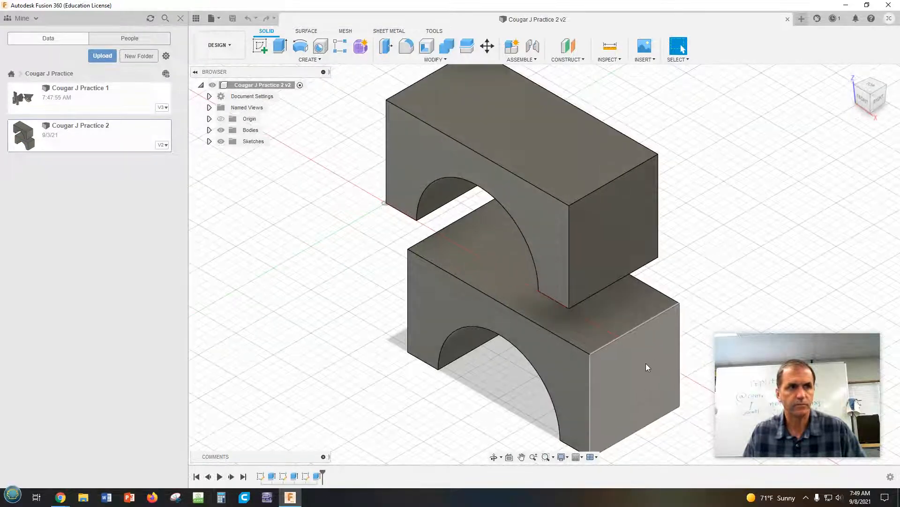
pyautogui.moveTo(711, 263); pyautogui.dragTo(659, 229, button='middle')
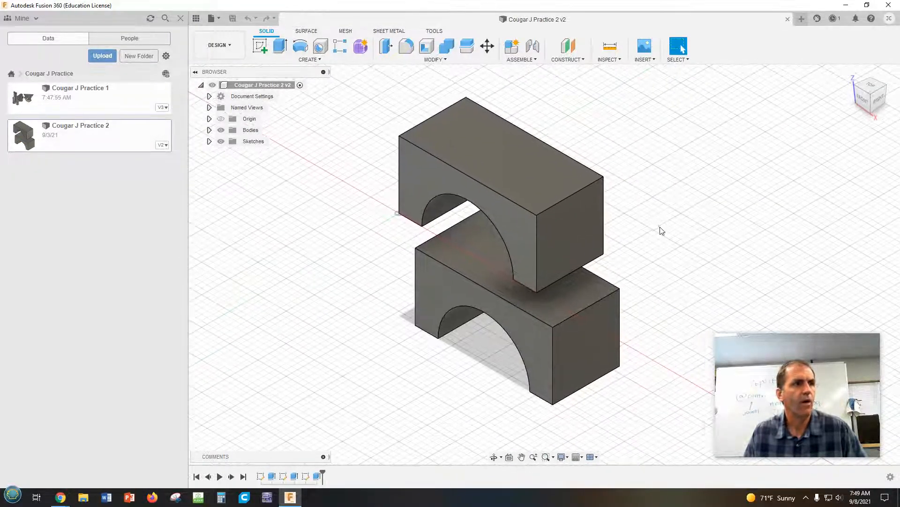
# Delete Body2, the lower arched block, from the design's bodies
pyautogui.click(210, 131)
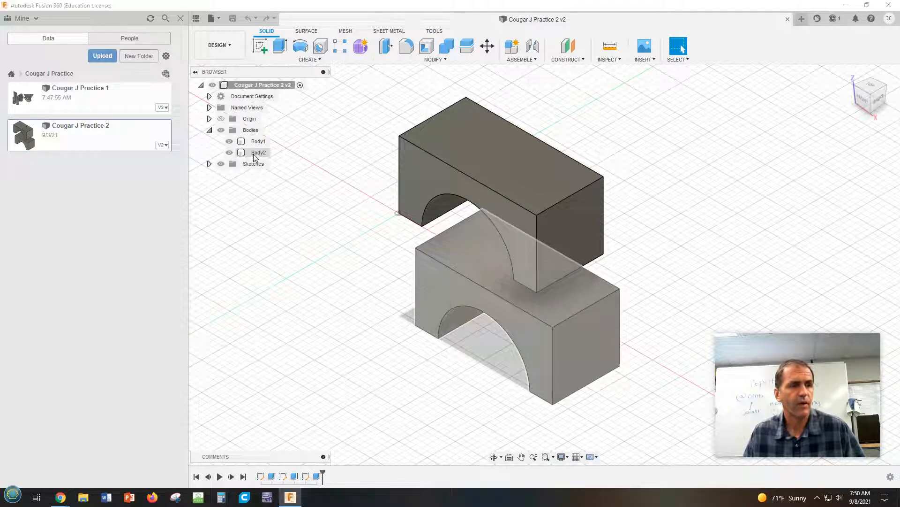
pyautogui.rightClick(253, 154)
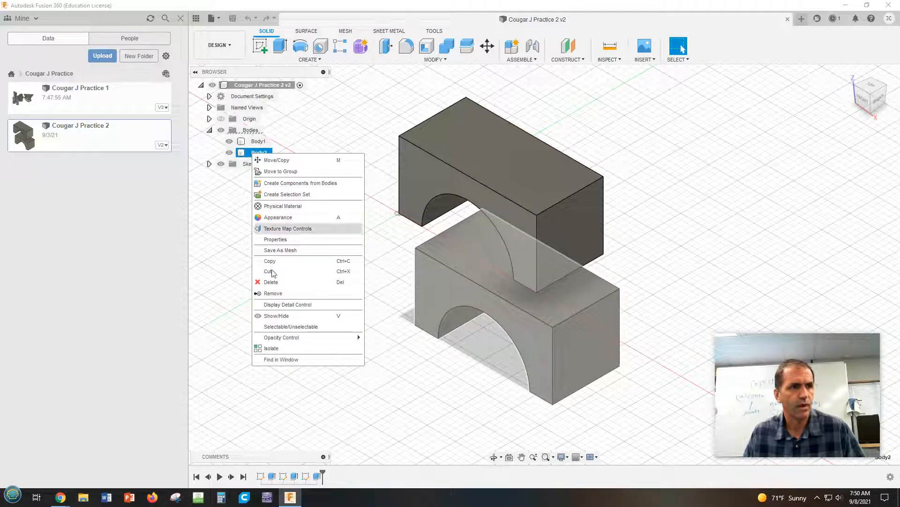
pyautogui.click(272, 282)
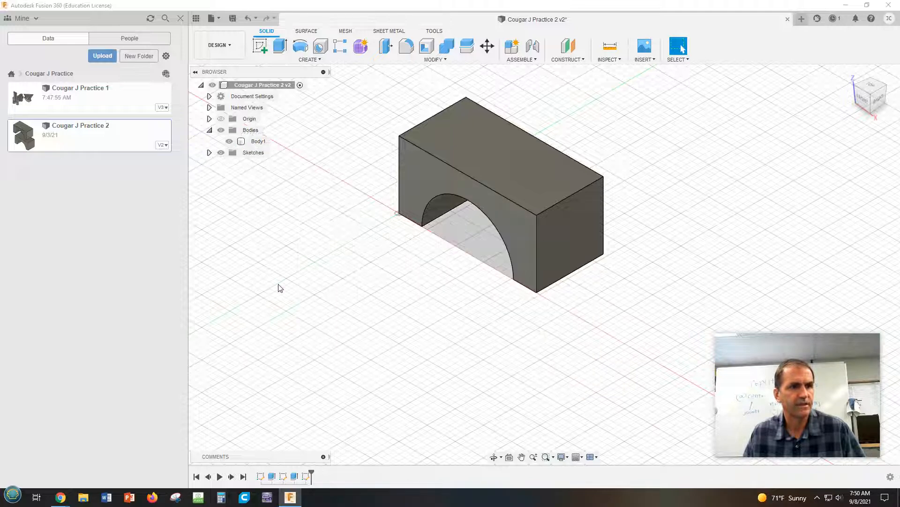
pyautogui.scroll(1, 427, 388)
pyautogui.scroll(-2, 428, 388)
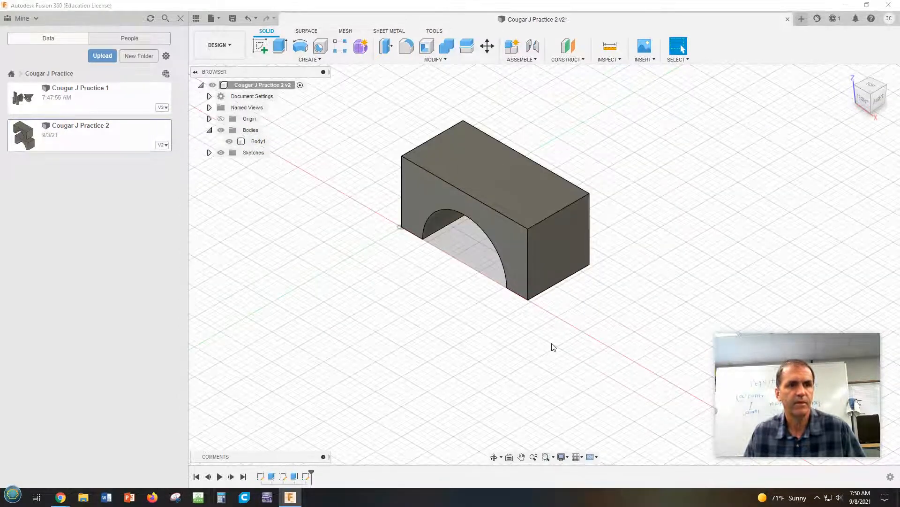
pyautogui.moveTo(551, 343); pyautogui.dragTo(593, 388, button='middle')
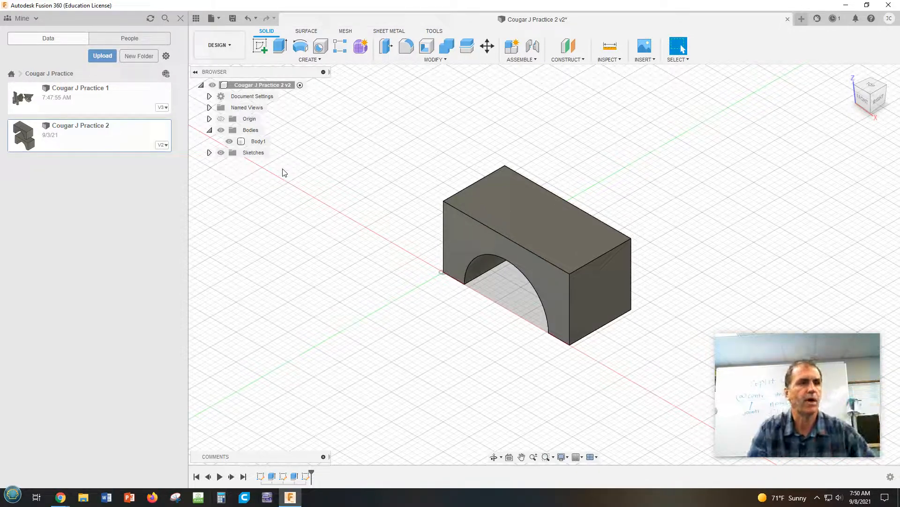
# Create an empty internal standard component under the top-level design, with activation enabled
pyautogui.click(309, 60)
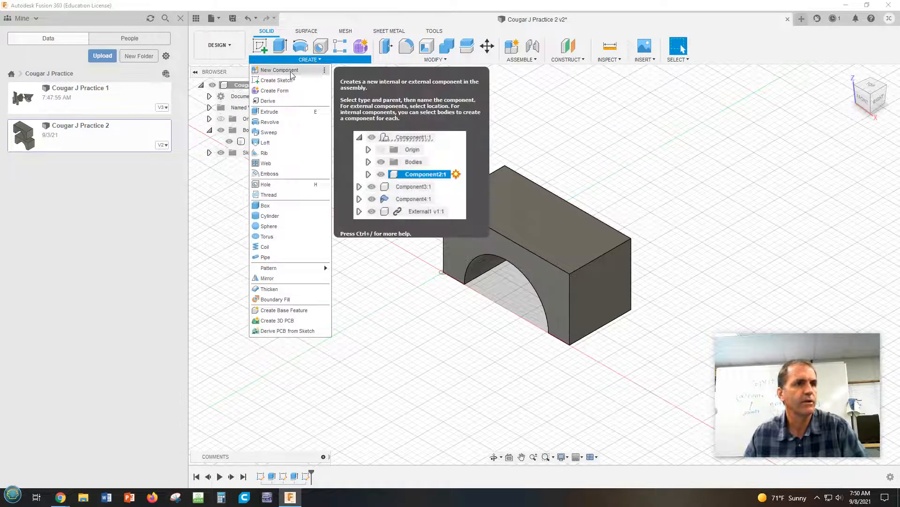
pyautogui.click(291, 71)
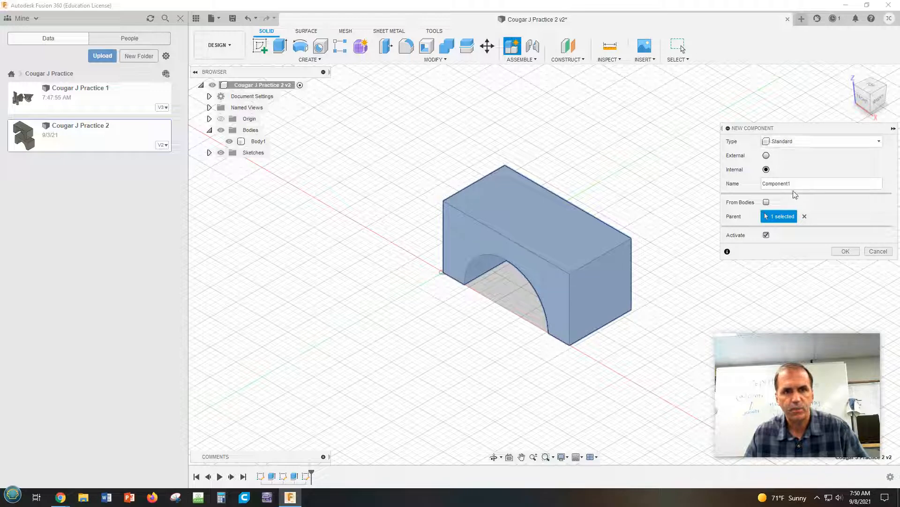
pyautogui.click(845, 252)
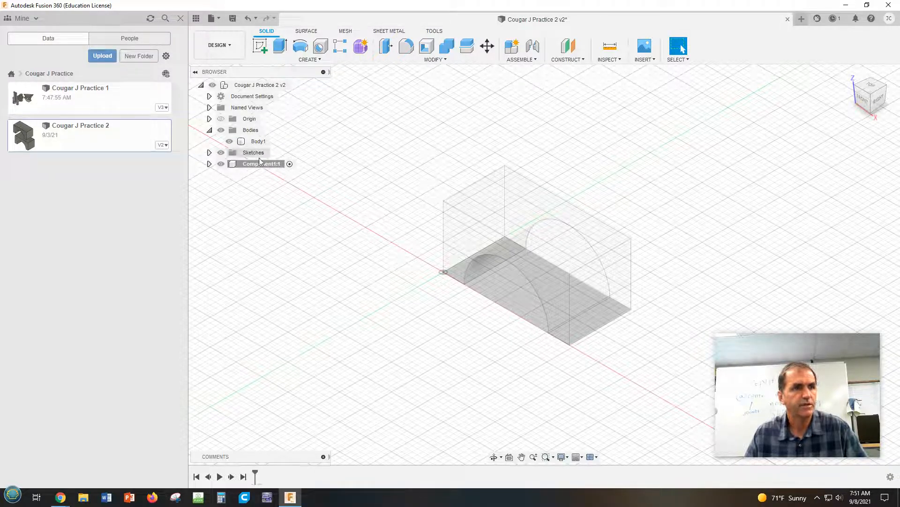
# Sketch a 1.125 in diameter circle on the arched block's top face, near the end at the origin, and finish the sketch
pyautogui.click(260, 45)
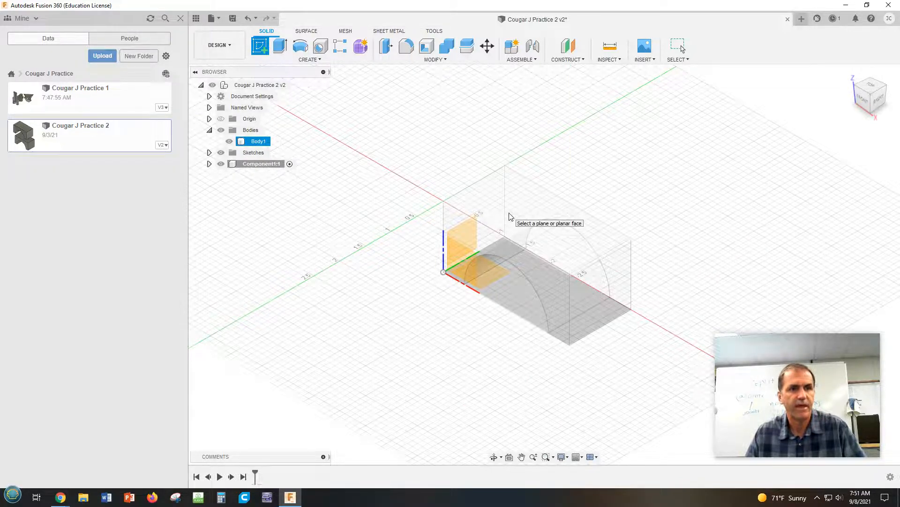
pyautogui.click(510, 216)
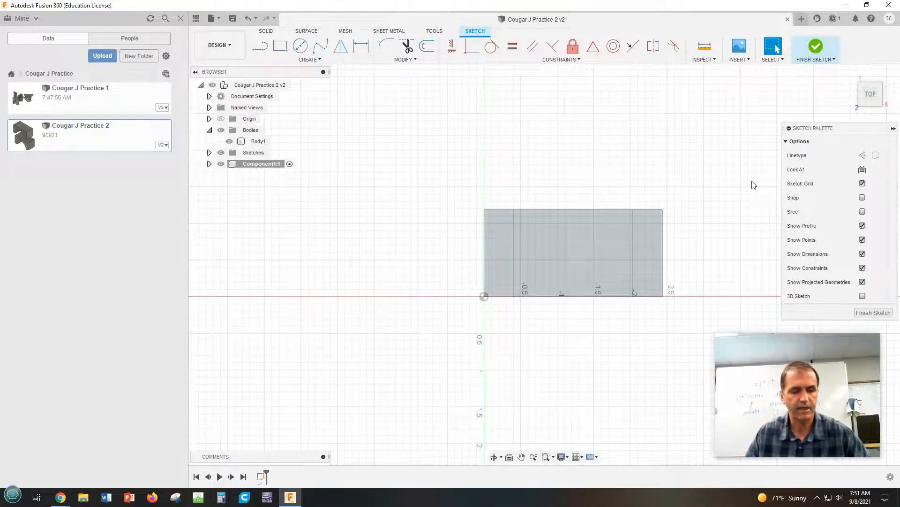
pyautogui.moveTo(698, 191)
pyautogui.keyDown('shift'); pyautogui.mouseDown(button='middle')
pyautogui.moveTo(705, 129)
pyautogui.moveTo(682, 167)
pyautogui.moveTo(663, 162)
pyautogui.moveTo(670, 136)
pyautogui.moveTo(683, 131)
pyautogui.moveTo(710, 144)
pyautogui.moveTo(705, 153)
pyautogui.mouseUp(button='middle'); pyautogui.keyUp('shift')
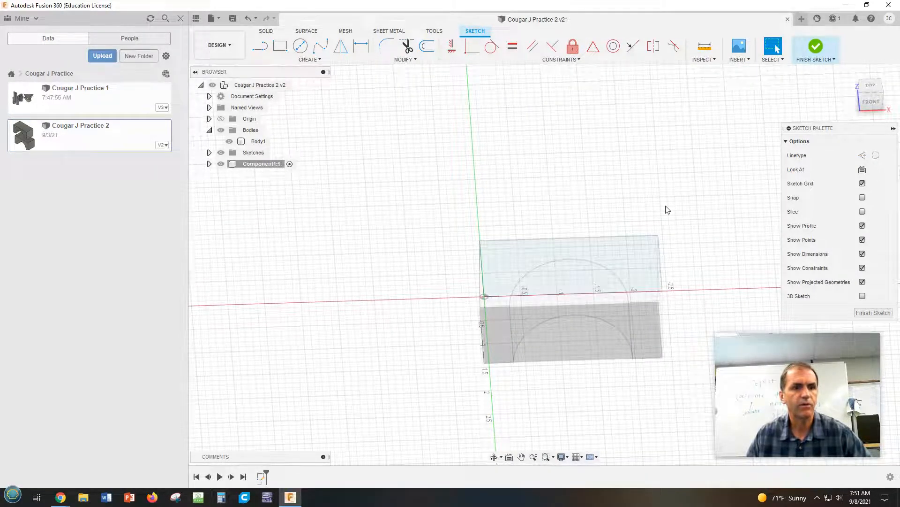
pyautogui.click(871, 87)
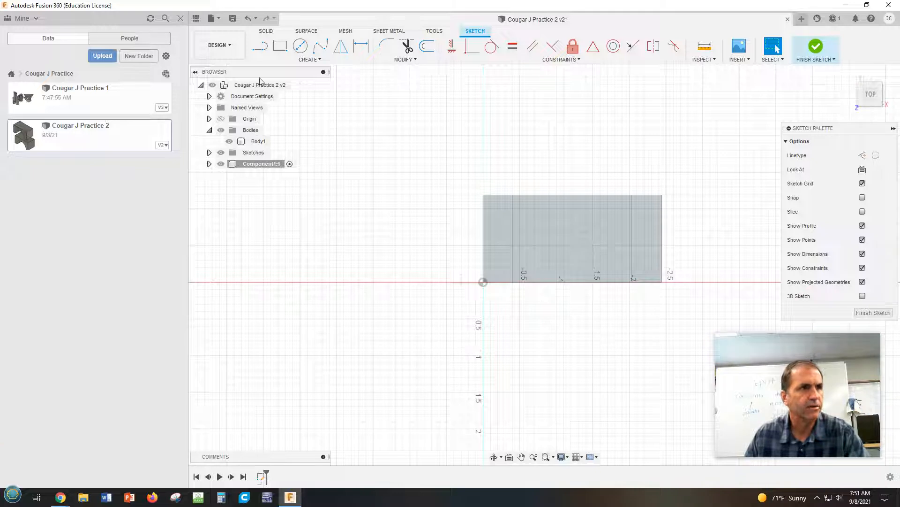
pyautogui.click(300, 46)
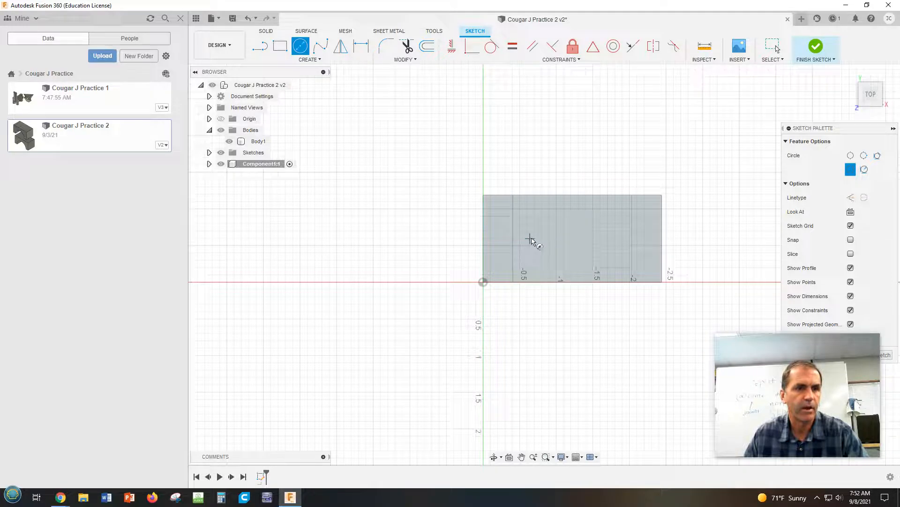
pyautogui.click(530, 239)
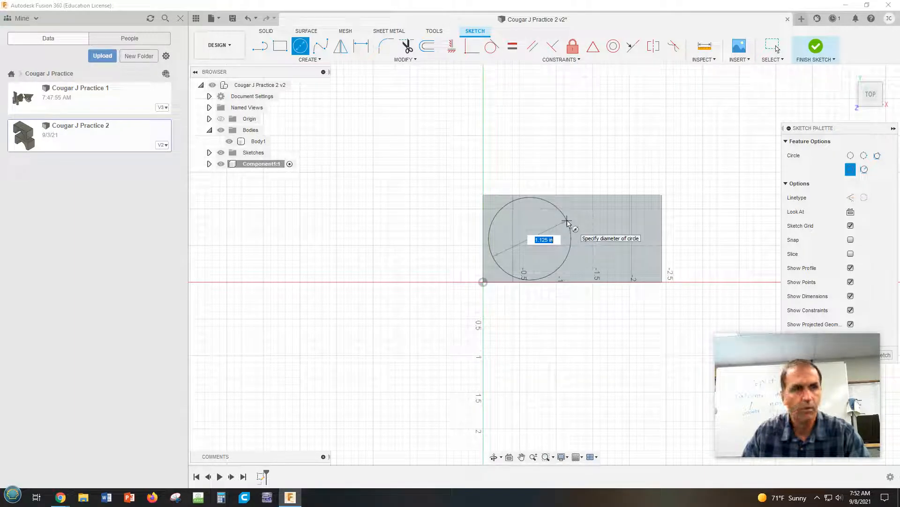
pyautogui.write('1')
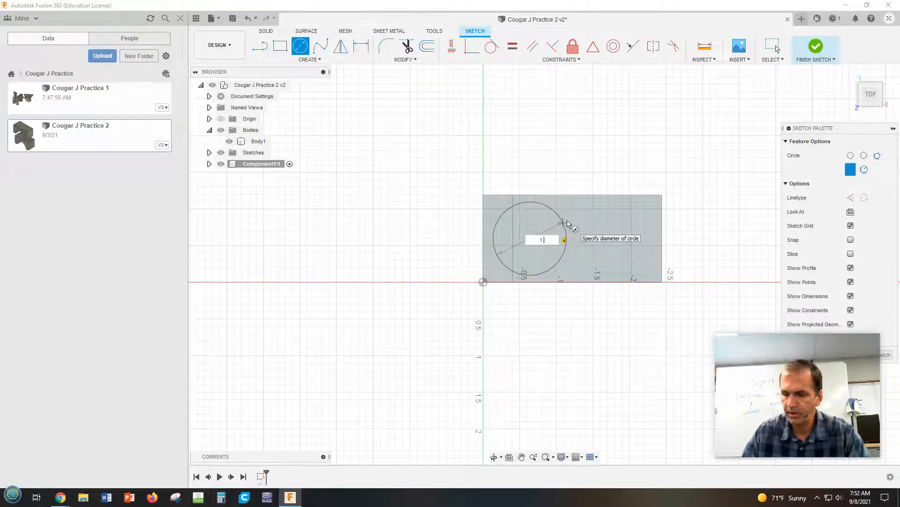
pyautogui.write('.125')
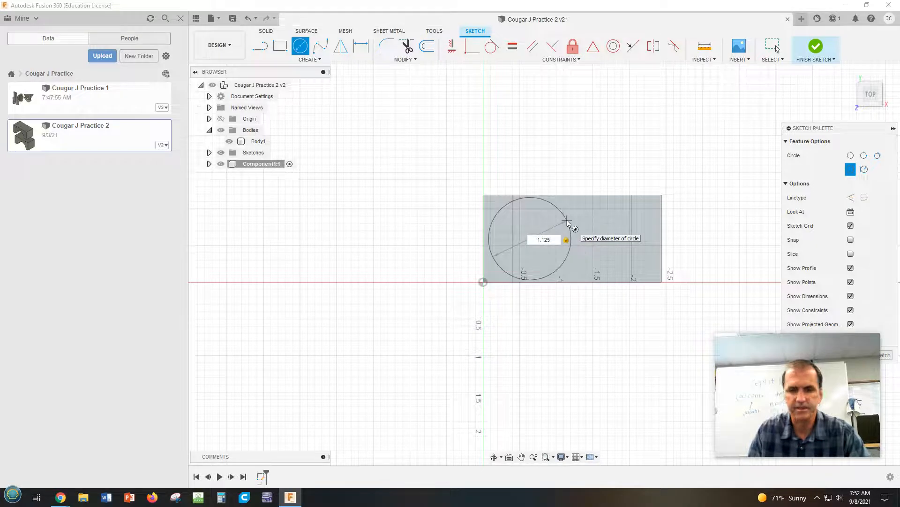
pyautogui.press('Return')
pyautogui.press('Escape')
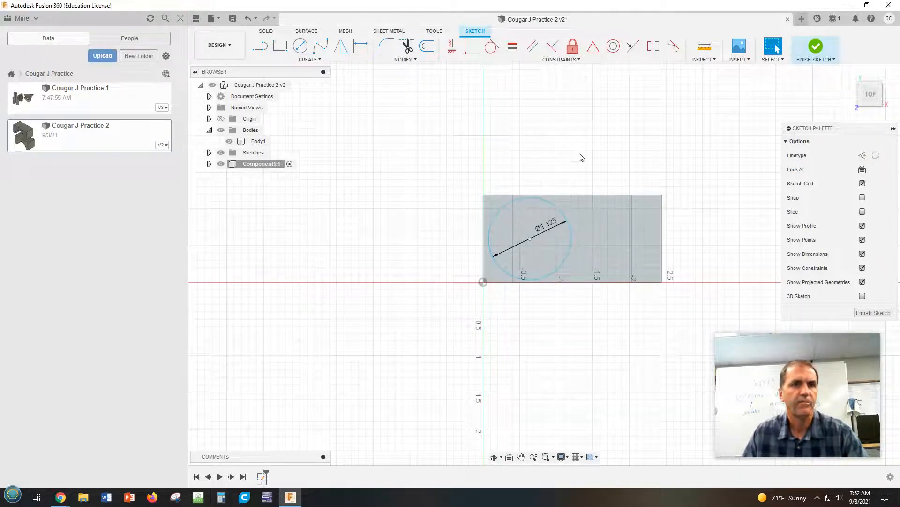
pyautogui.click(815, 46)
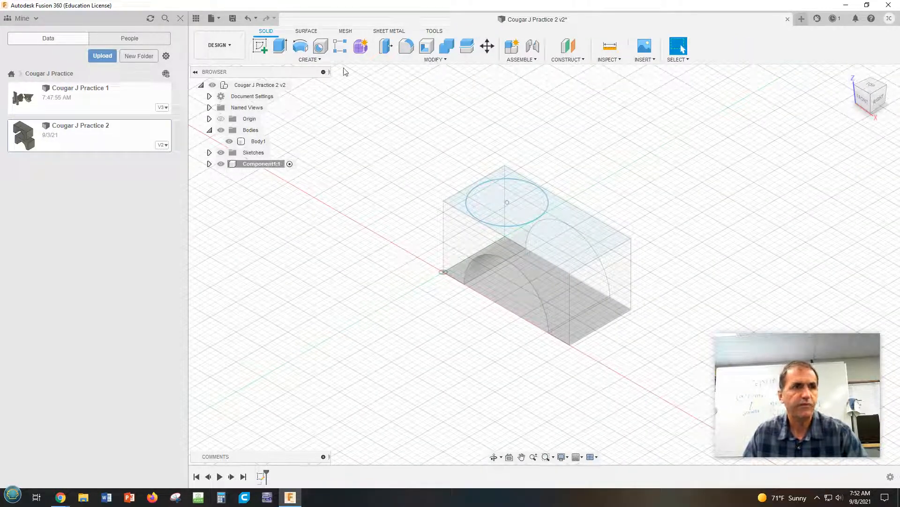
# Extrude the circle 2.375 in upward from the block's top face as a new body
pyautogui.click(281, 49)
pyautogui.click(508, 194)
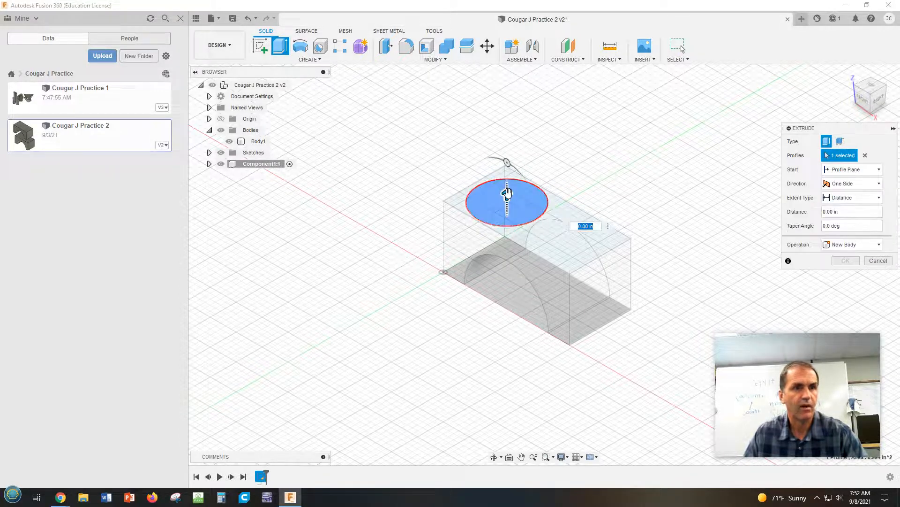
pyautogui.moveTo(507, 192); pyautogui.dragTo(508, 127)
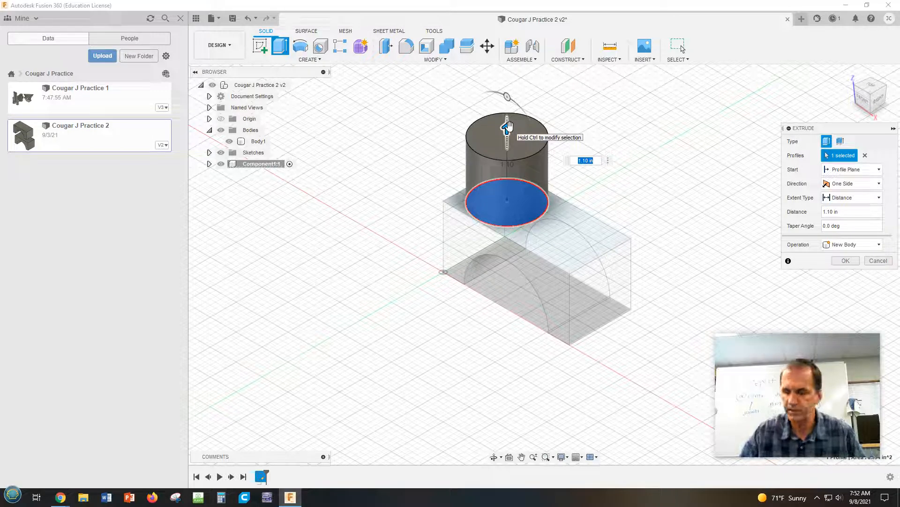
pyautogui.write('2.3')
pyautogui.write('7')
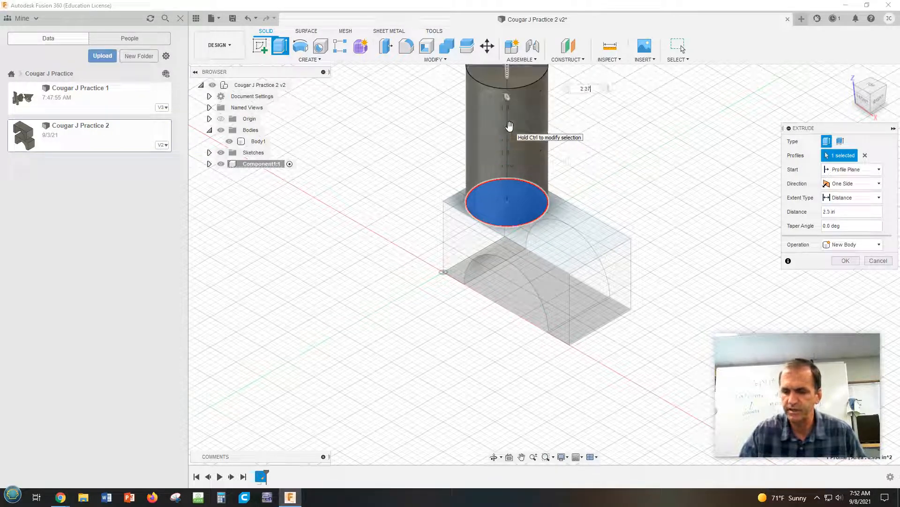
pyautogui.write('5')
pyautogui.press('Return')
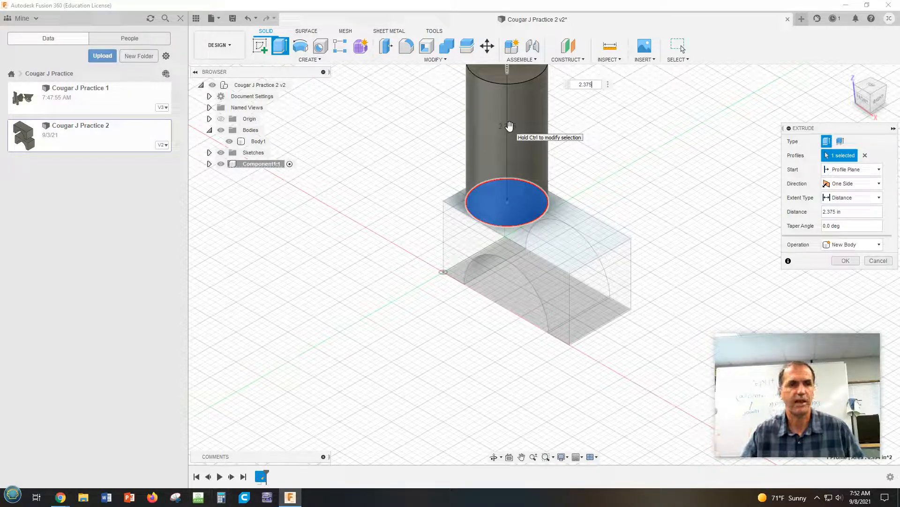
pyautogui.press('Return')
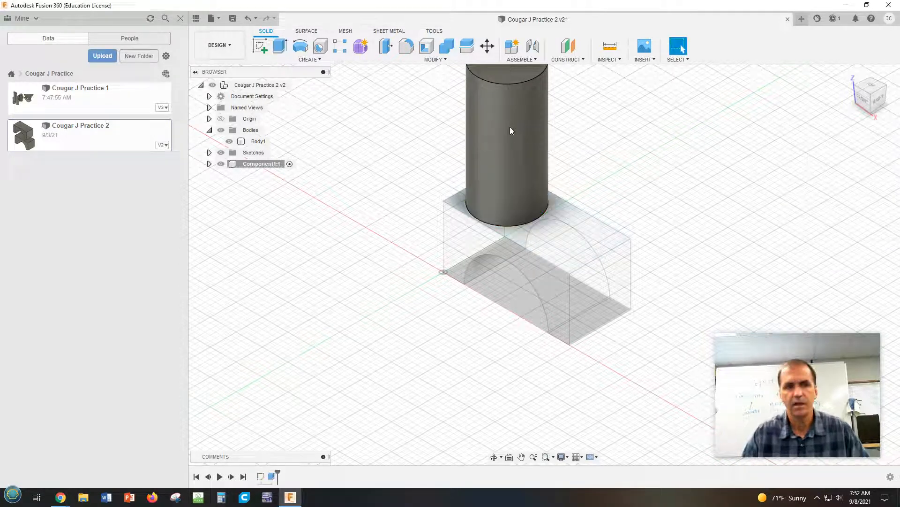
pyautogui.scroll(-1, 584, 191)
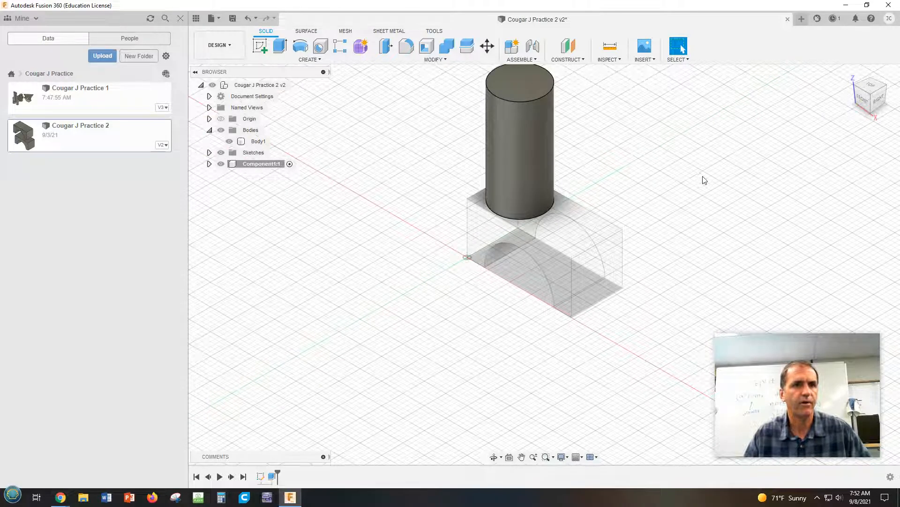
pyautogui.moveTo(704, 180); pyautogui.dragTo(719, 227, button='middle')
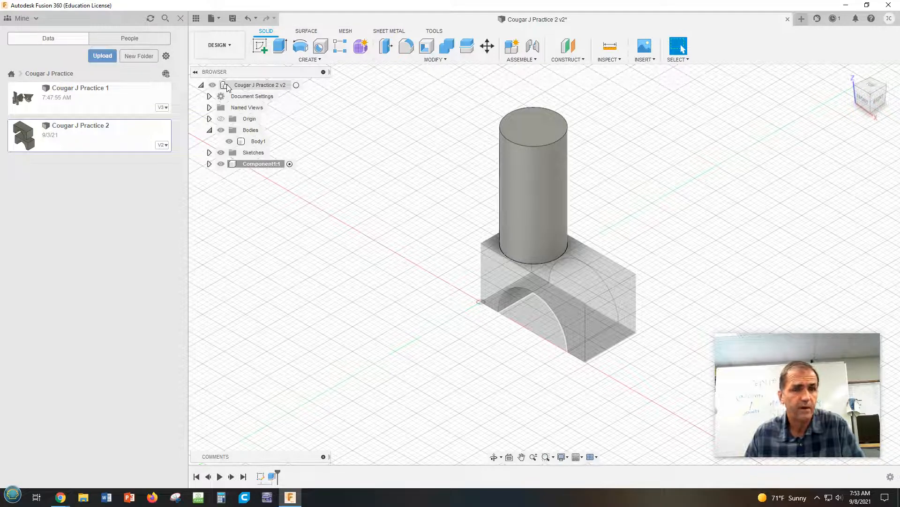
# Activate the top-level Cougar J Practice 2 component again
pyautogui.click(209, 163)
pyautogui.click(209, 163)
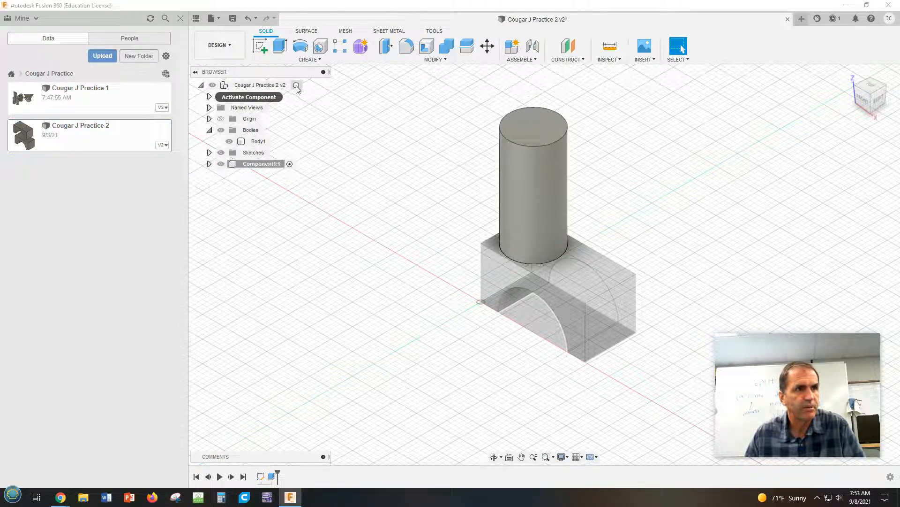
pyautogui.click(296, 85)
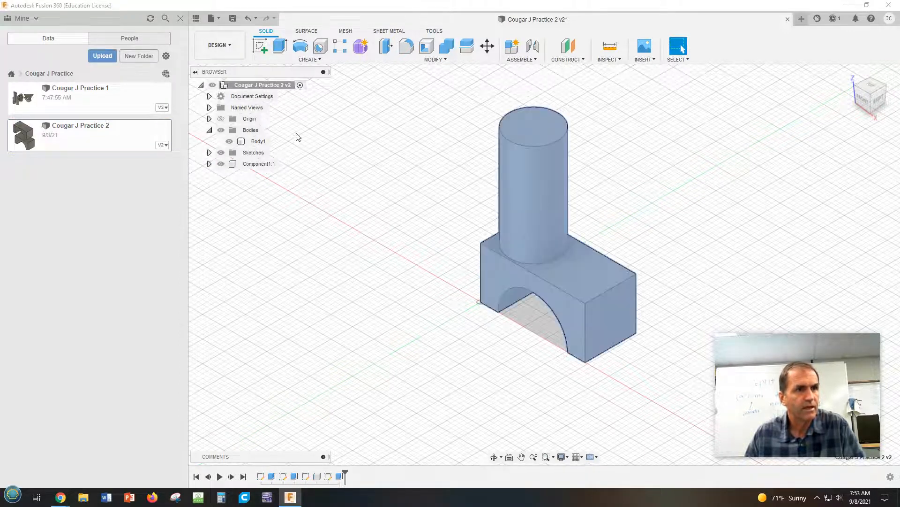
pyautogui.click(466, 373)
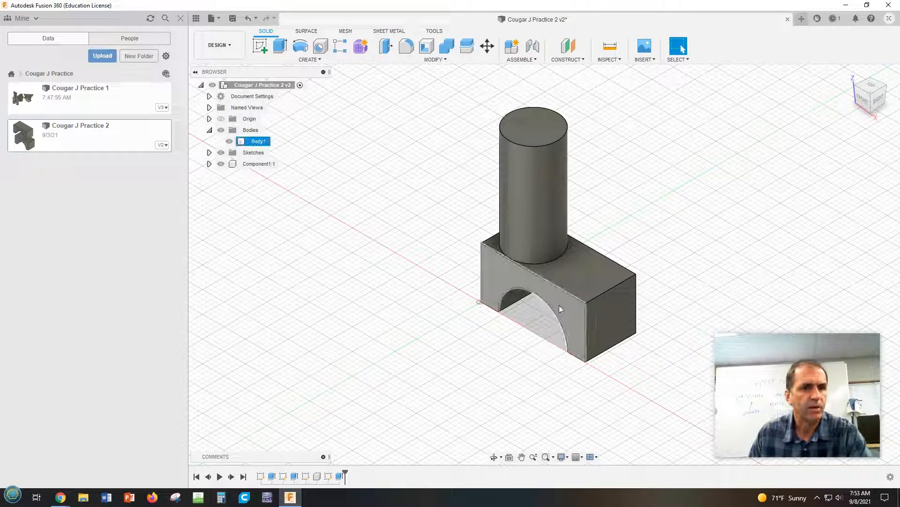
# Add a second internal standard component under the top-level design and make it active
pyautogui.click(309, 60)
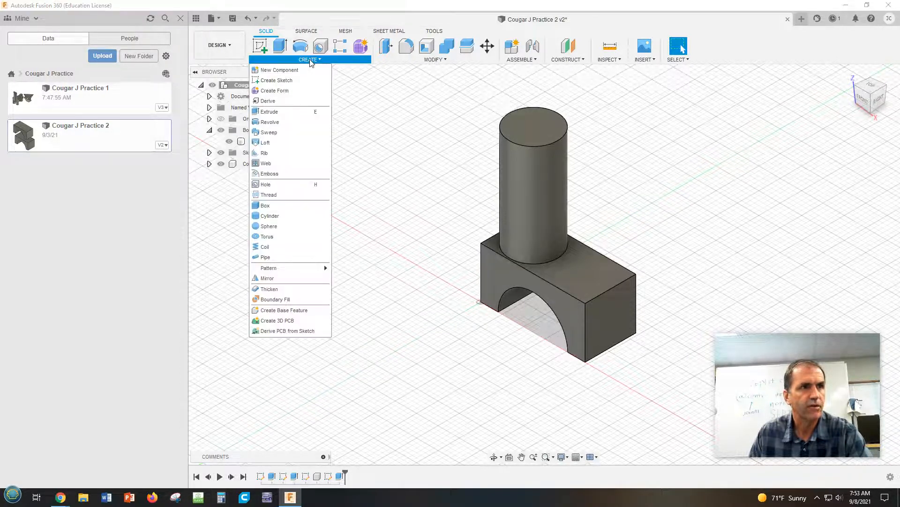
pyautogui.click(273, 70)
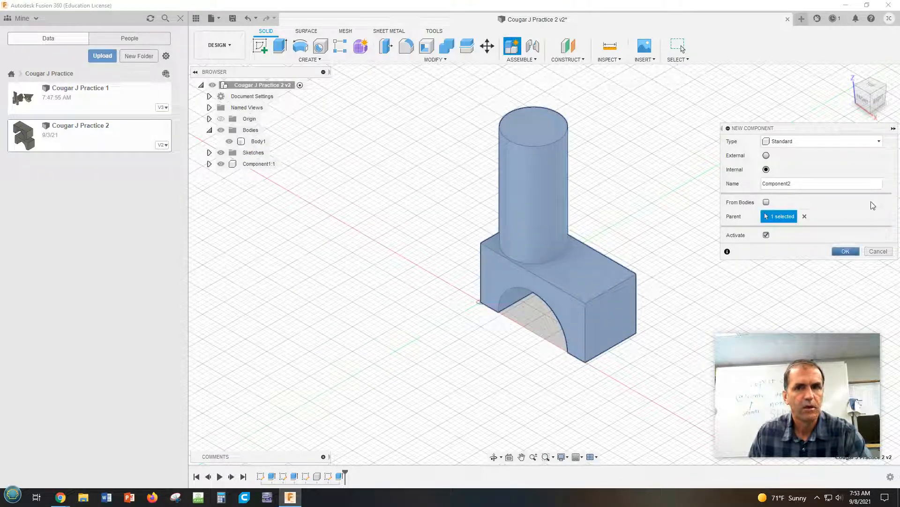
pyautogui.click(839, 253)
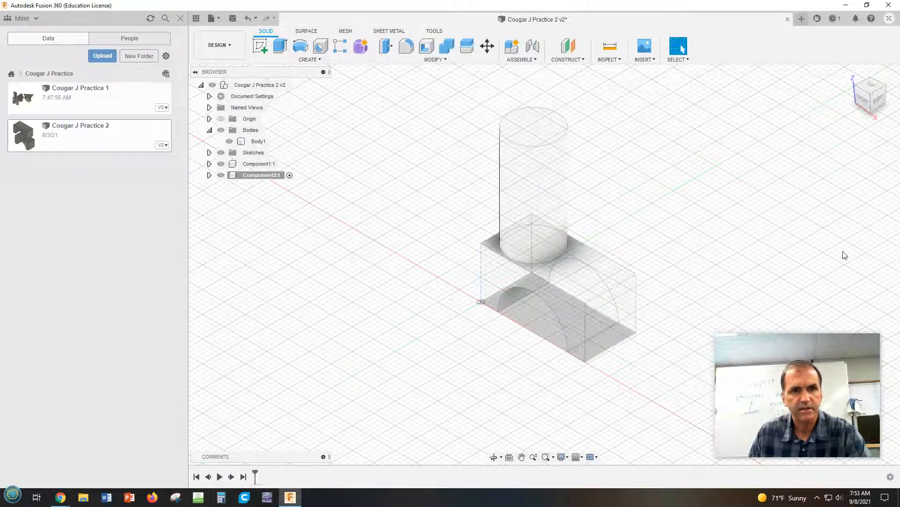
# Start a new sketch on the arched block's front face
pyautogui.click(259, 46)
pyautogui.click(500, 261)
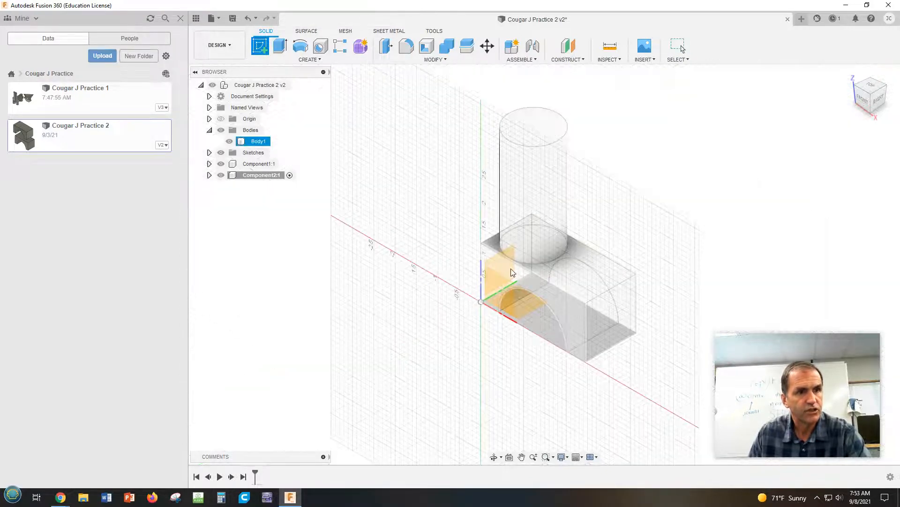
pyautogui.click(512, 274)
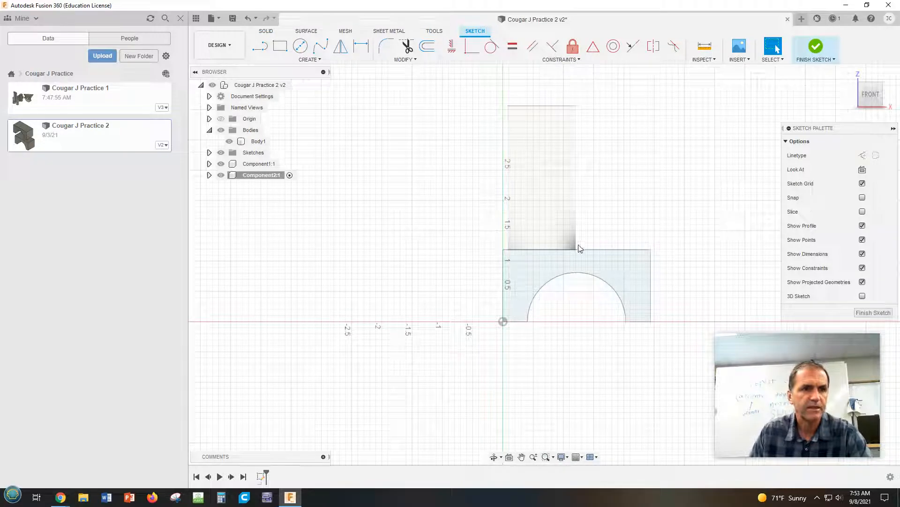
# Draw a 2.25 in vertical line upward from the block's top edge, starting just beside the cylinder
pyautogui.scroll(1, 601, 249)
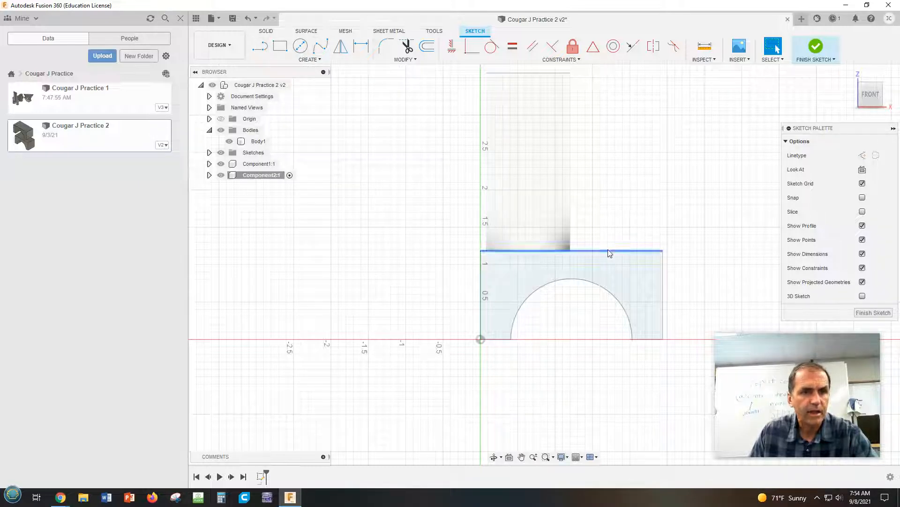
pyautogui.click(259, 46)
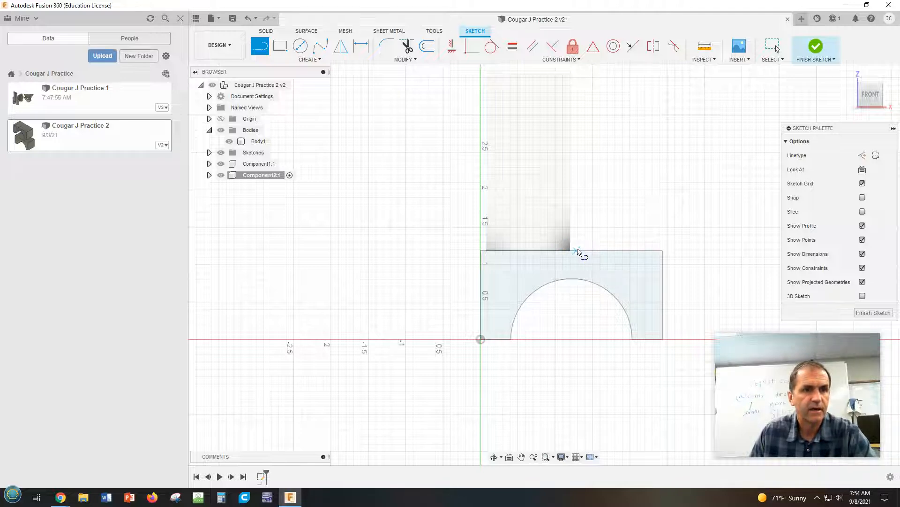
pyautogui.scroll(2, 575, 254)
pyautogui.scroll(3, 575, 253)
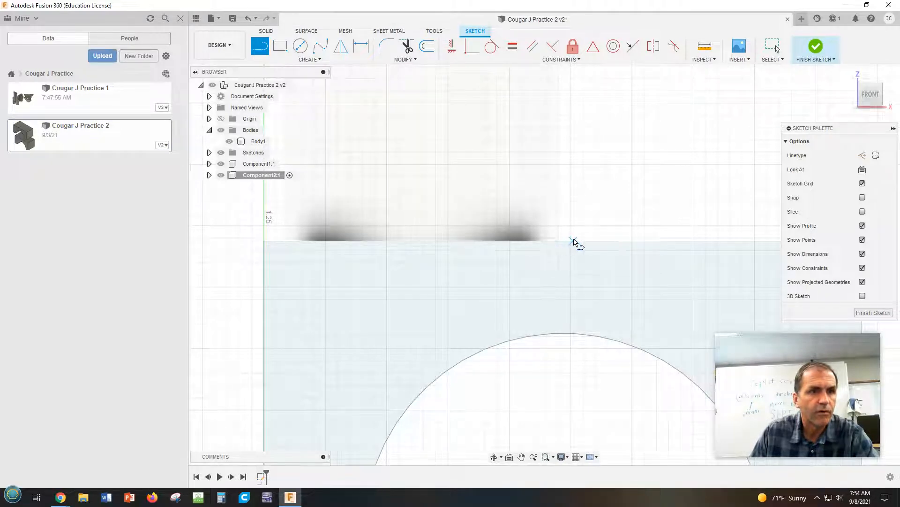
pyautogui.scroll(2, 579, 242)
pyautogui.scroll(-1, 580, 242)
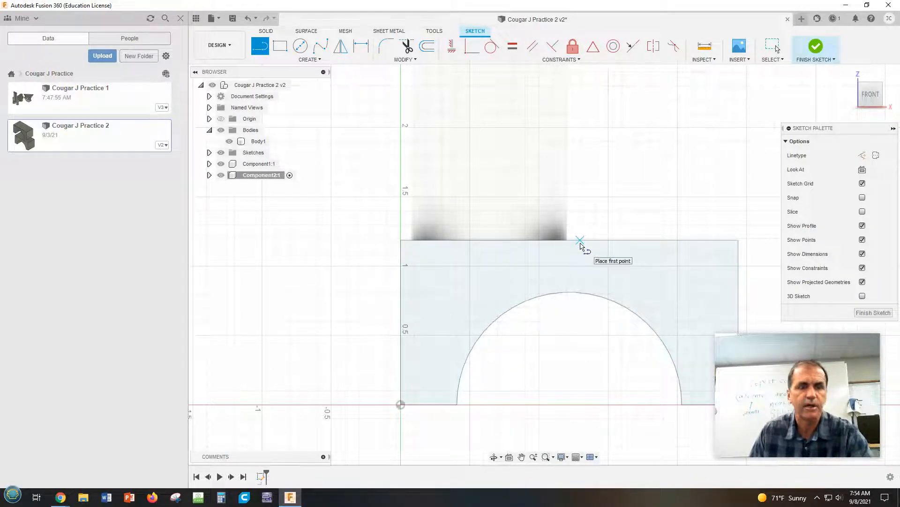
pyautogui.click(580, 240)
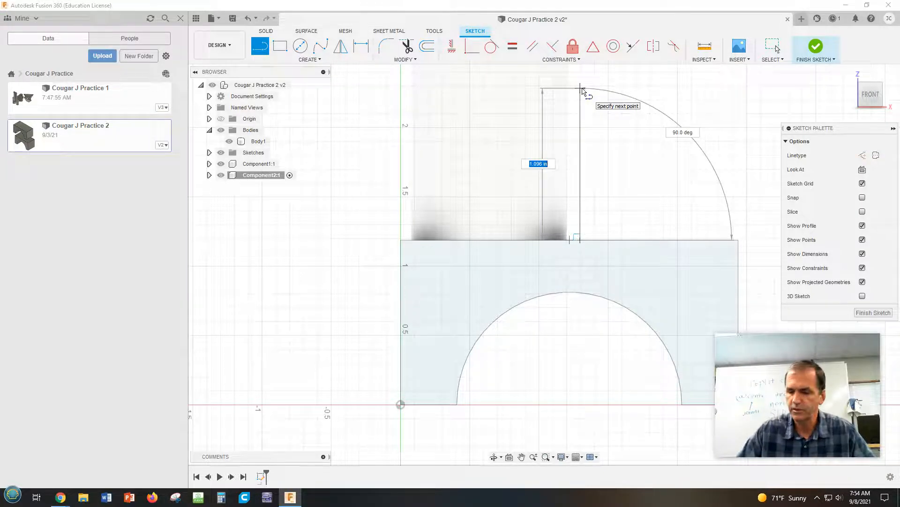
pyautogui.write('2.25')
pyautogui.press('Return')
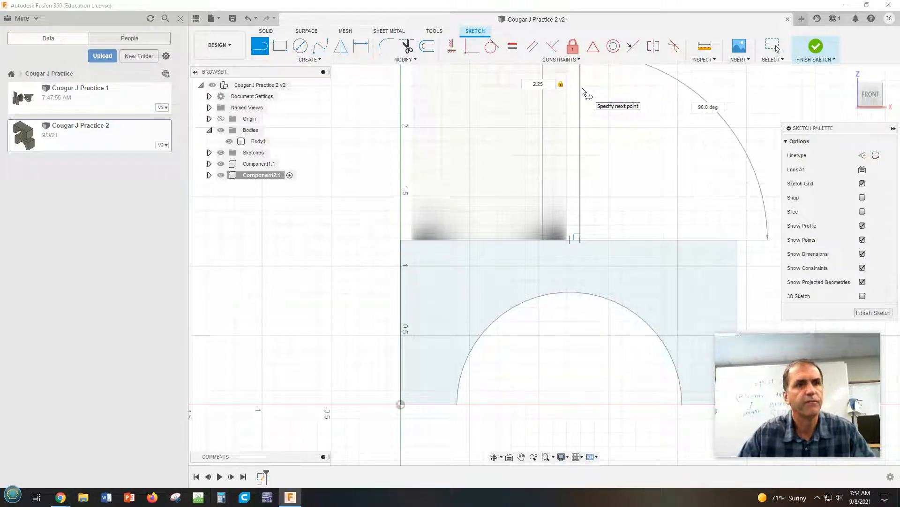
pyautogui.press('Escape')
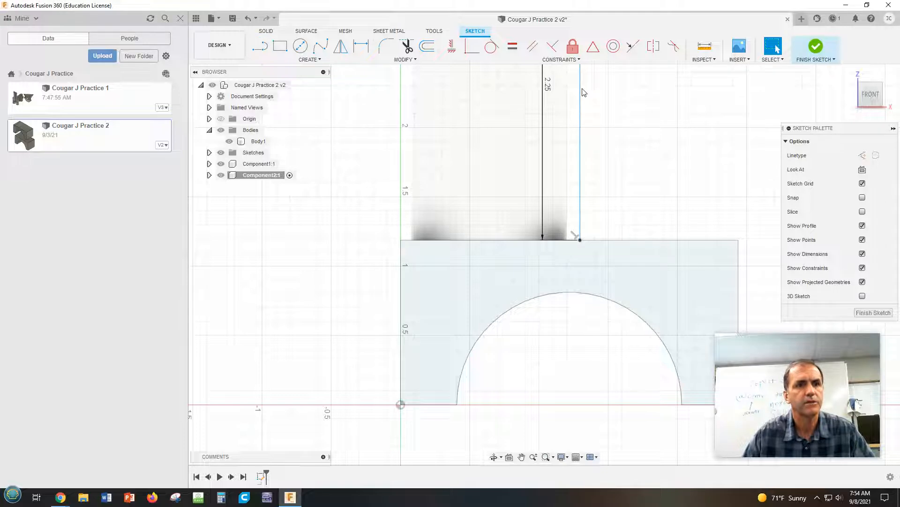
# Draw a sloped line from the block's top edge, near its far end, to the vertical line's upper endpoint to form a triangle
pyautogui.scroll(2, 749, 102)
pyautogui.scroll(-4, 720, 225)
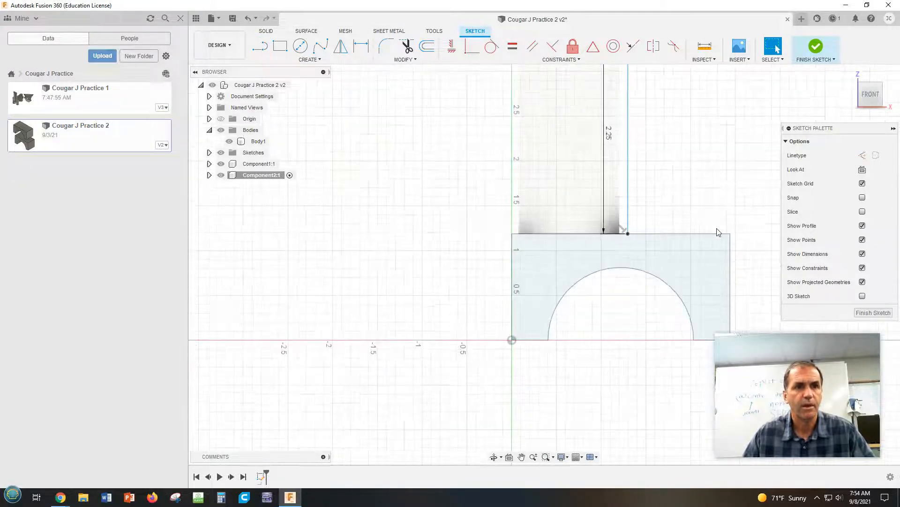
pyautogui.scroll(-1, 714, 194)
pyautogui.moveTo(712, 197); pyautogui.dragTo(682, 293, button='middle')
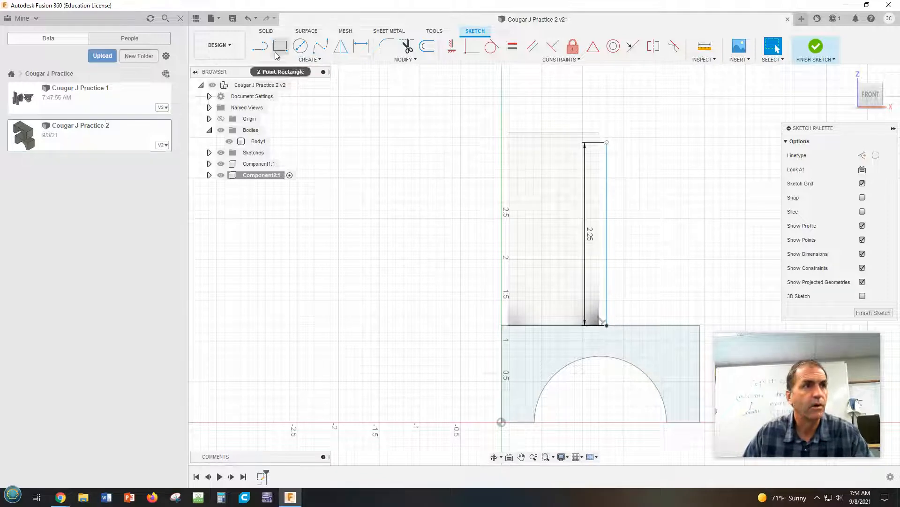
pyautogui.click(260, 46)
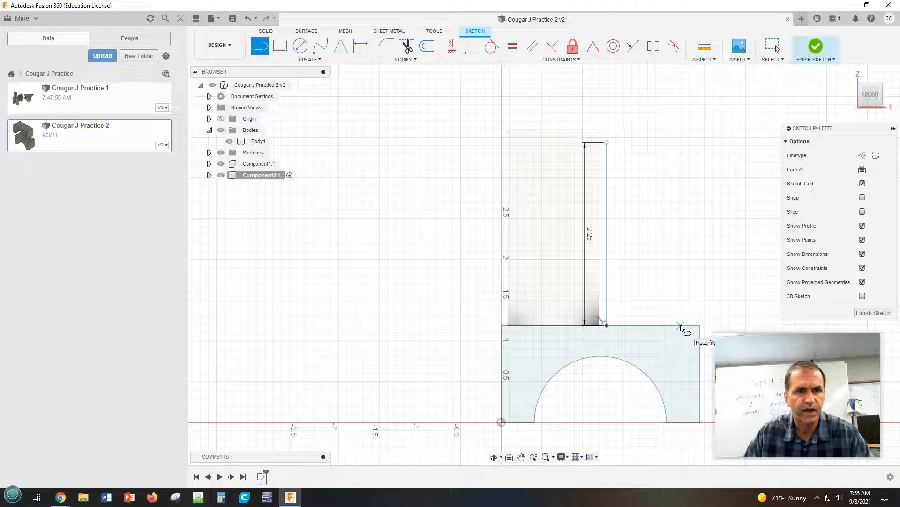
pyautogui.click(680, 326)
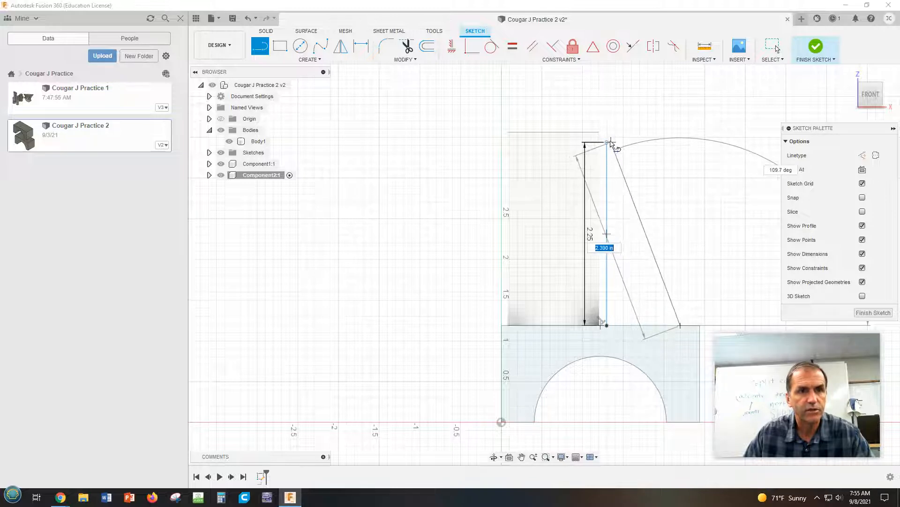
pyautogui.click(607, 142)
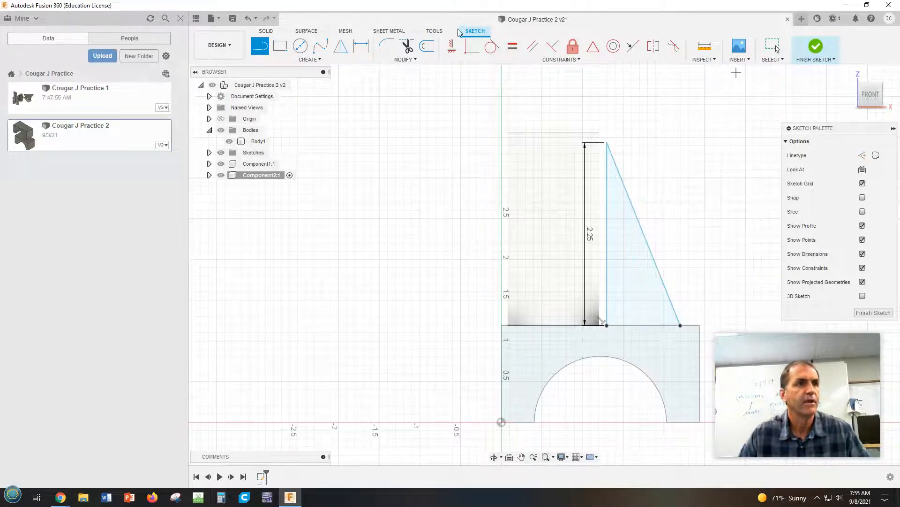
# Dimension the triangle's base along the block's top edge to 1 in and finish the sketch
pyautogui.click(361, 47)
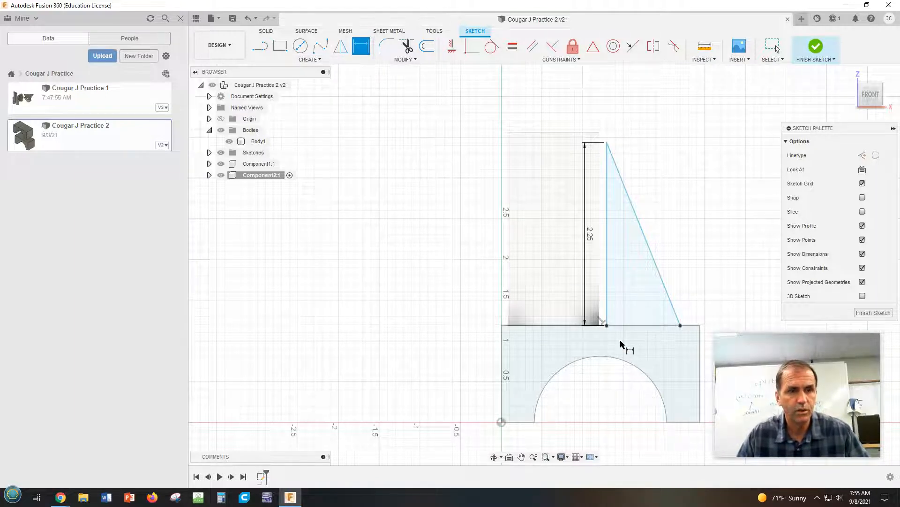
pyautogui.click(606, 331)
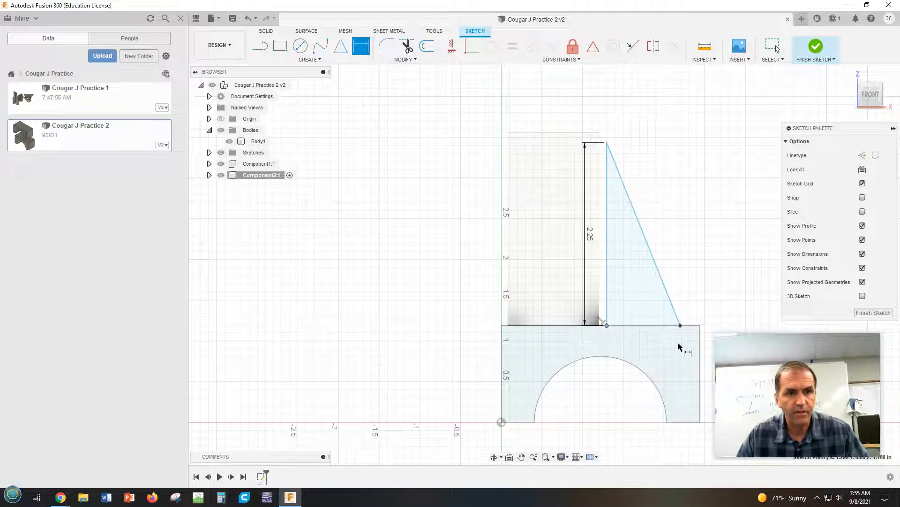
pyautogui.click(681, 326)
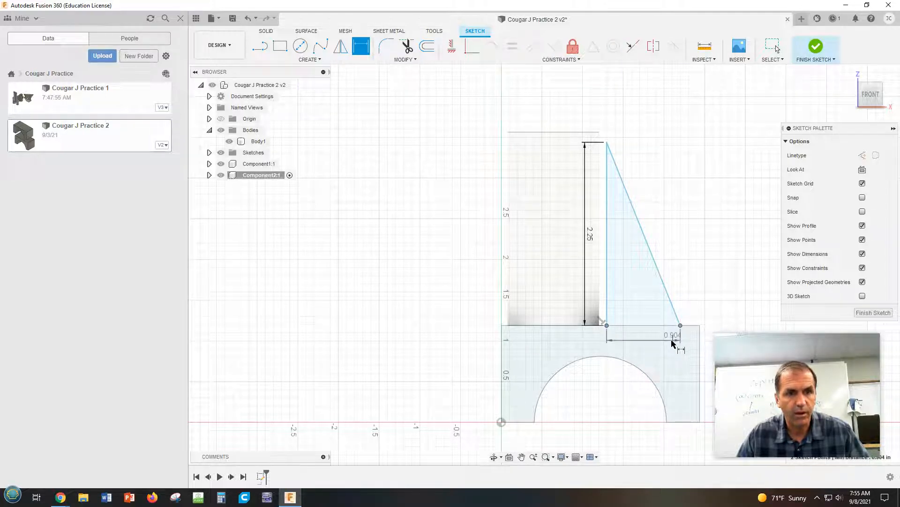
pyautogui.click(645, 348)
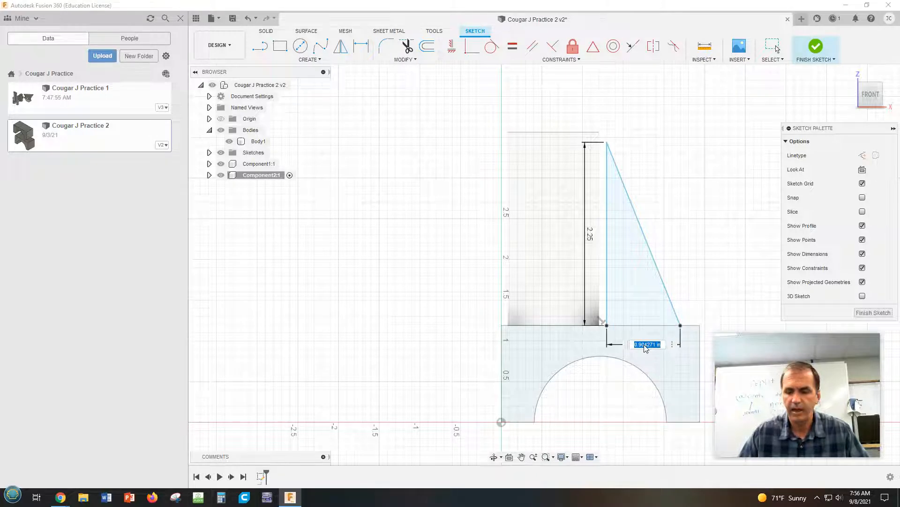
pyautogui.press('BackSpace')
pyautogui.write('1')
pyautogui.press('Return')
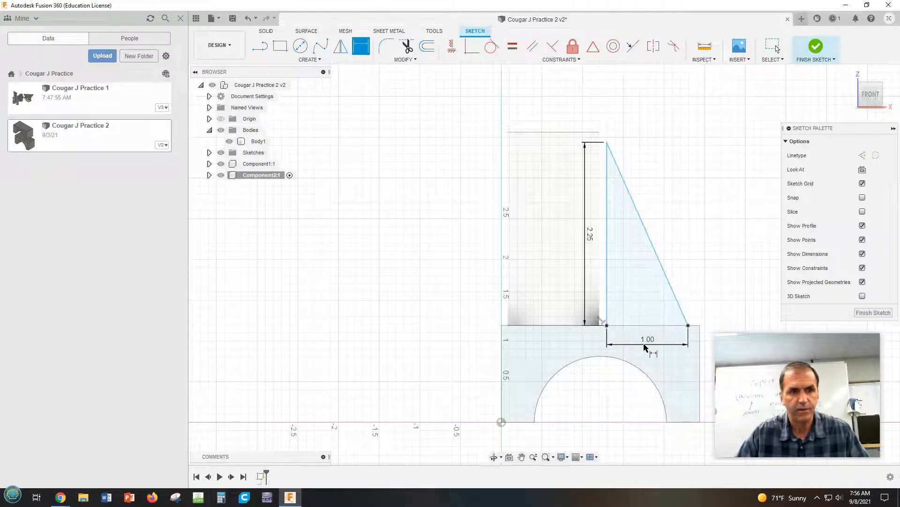
pyautogui.click(816, 49)
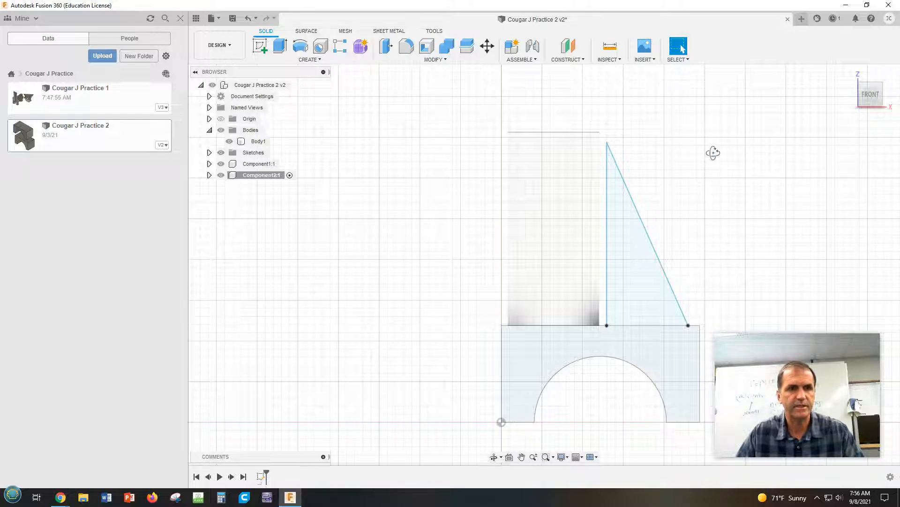
# Extrude the triangle profile -1 in across the block as a new body, and reactivate the top-level Cougar J Practice 2 component
pyautogui.keyDown('shift'); pyautogui.moveTo(713, 152); pyautogui.dragTo(684, 173, button='middle'); pyautogui.keyUp('shift')
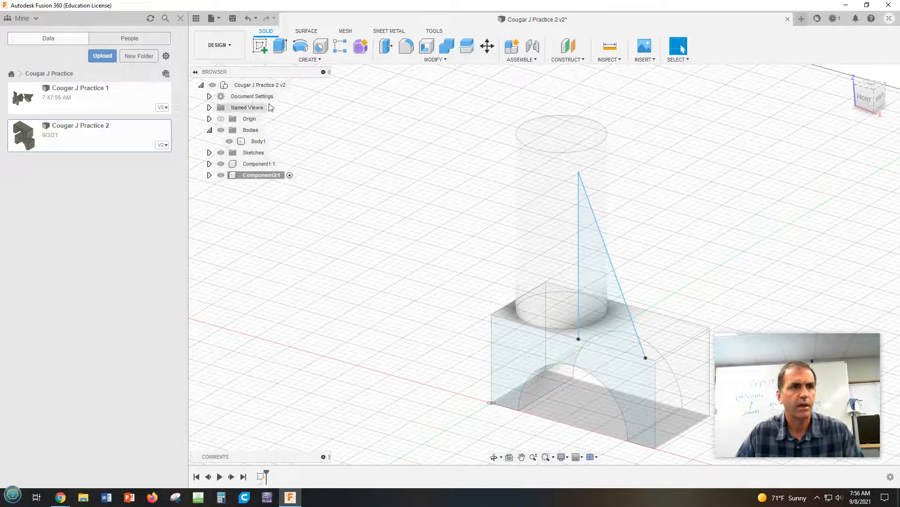
pyautogui.click(280, 46)
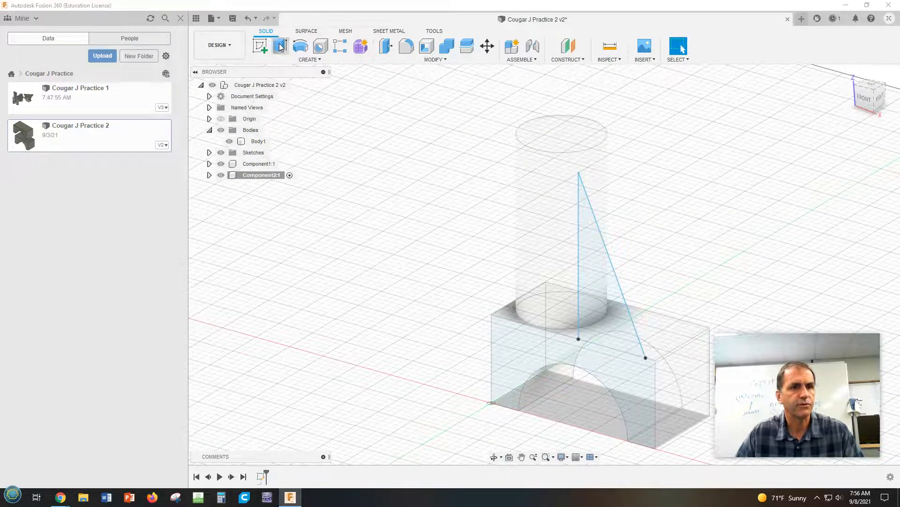
pyautogui.click(606, 302)
pyautogui.moveTo(603, 268); pyautogui.dragTo(647, 249)
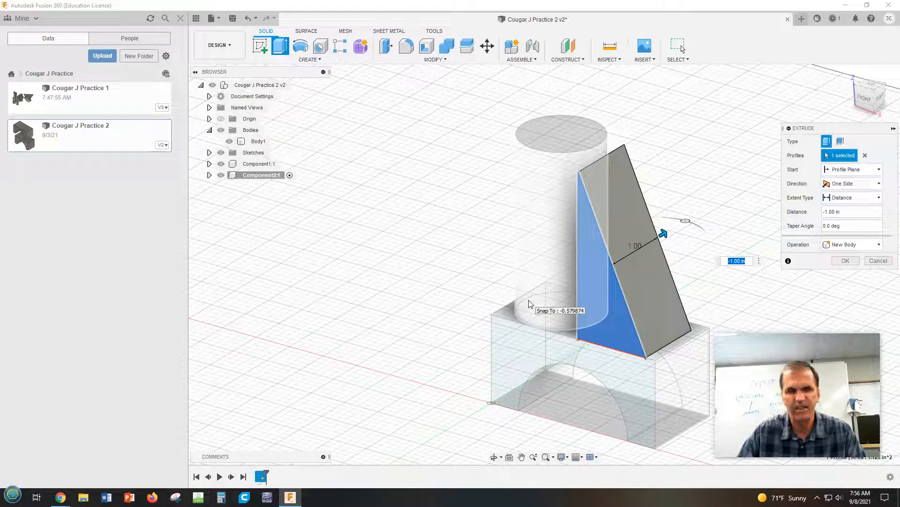
pyautogui.press('Return')
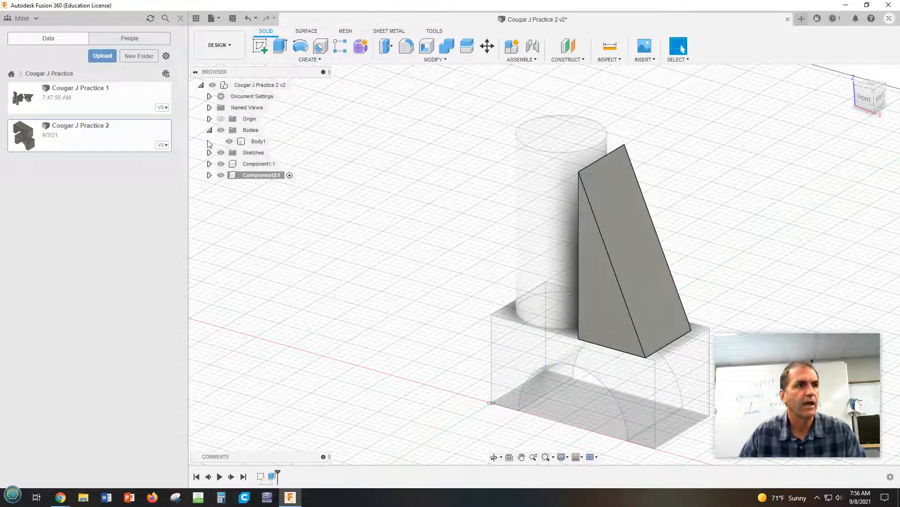
pyautogui.click(297, 86)
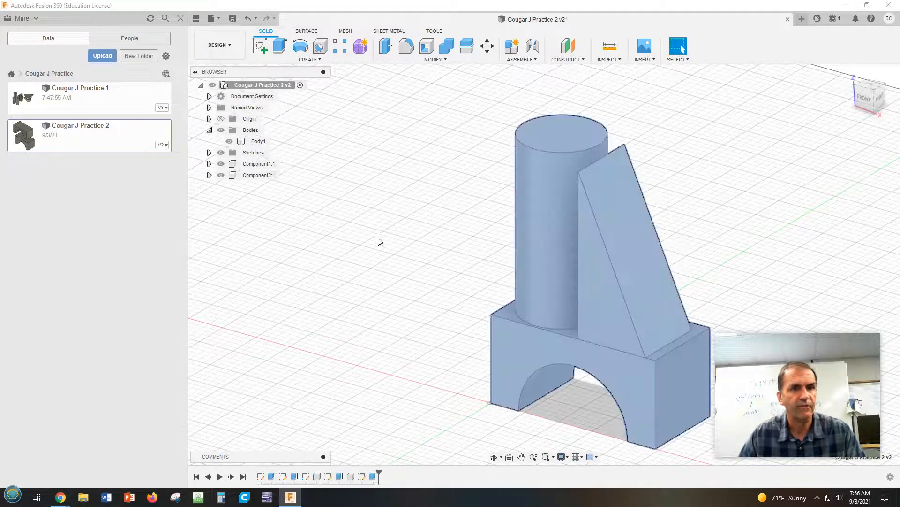
# Move the wedge component freely off the arched block, and undo the move
pyautogui.moveTo(386, 241); pyautogui.dragTo(296, 215, button='middle')
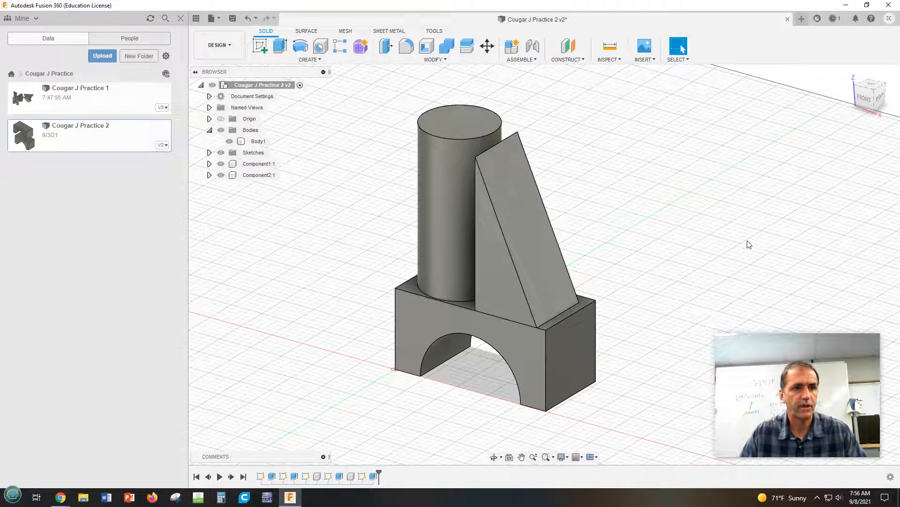
pyautogui.moveTo(547, 248); pyautogui.dragTo(673, 199)
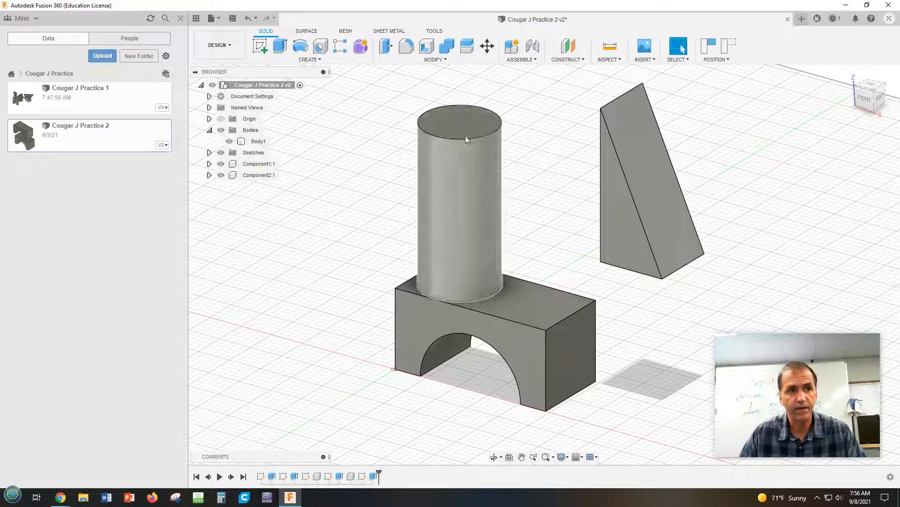
pyautogui.click(248, 19)
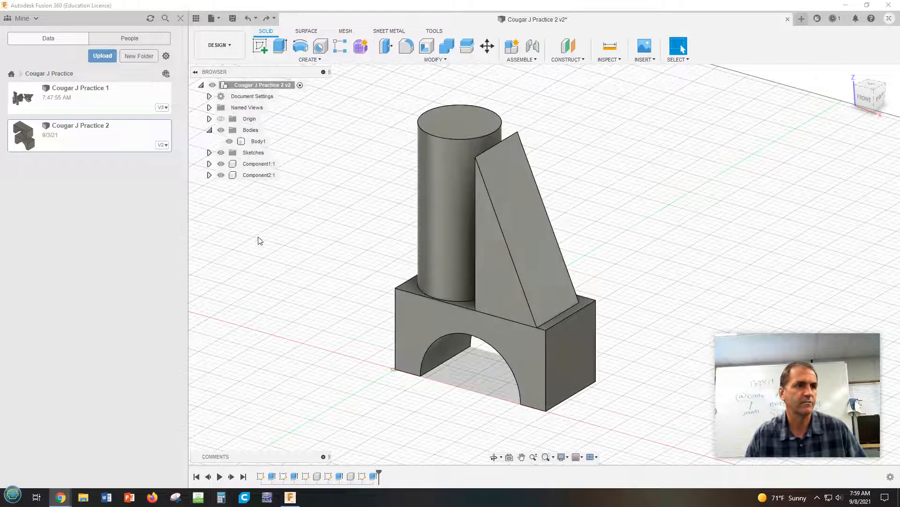
pyautogui.click(256, 142)
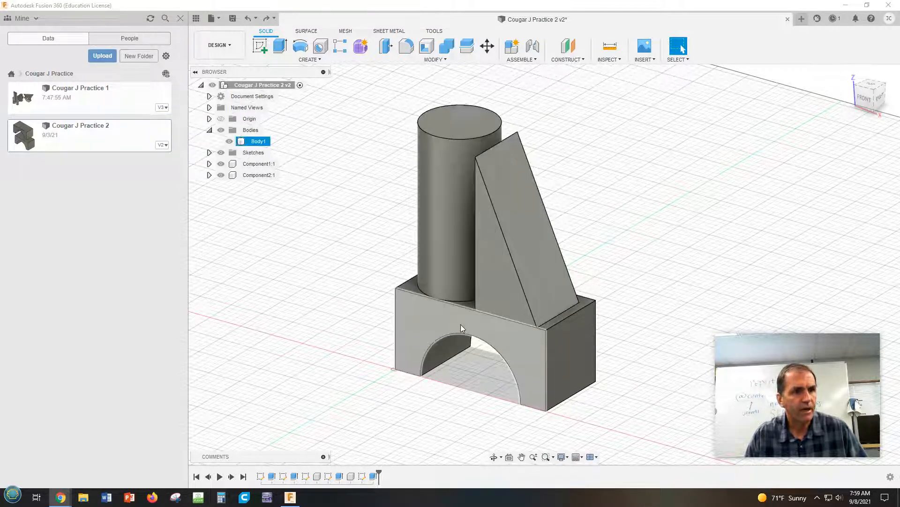
pyautogui.click(210, 130)
pyautogui.click(210, 131)
pyautogui.click(210, 131)
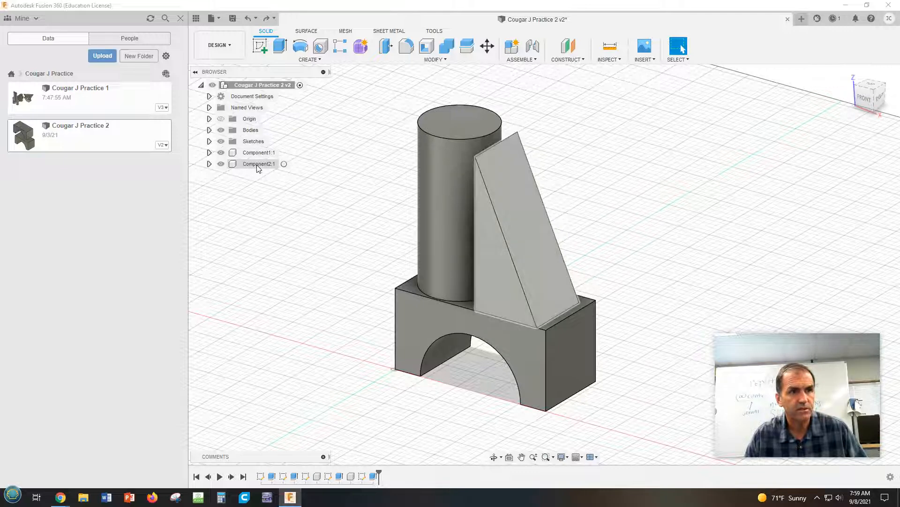
pyautogui.click(210, 131)
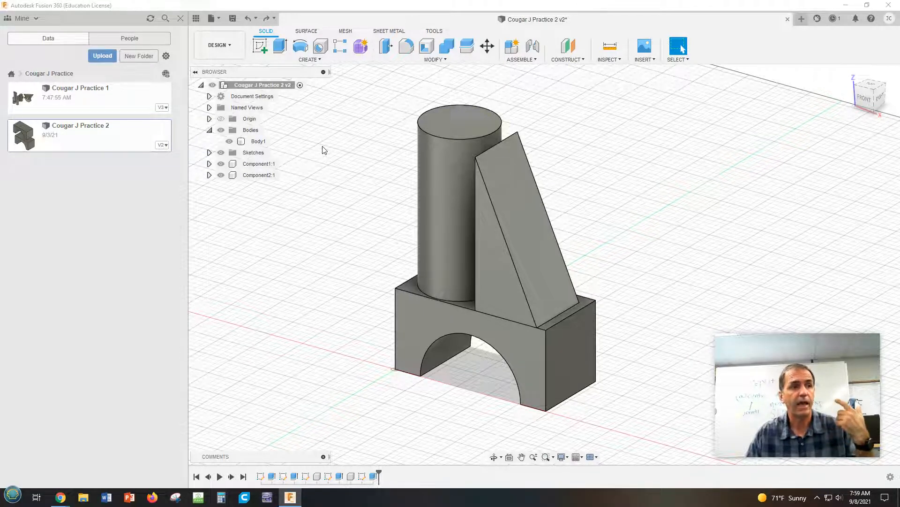
# Assign the Walnut physical material from the Wood category to the cylinder, and undo the assignment
pyautogui.rightClick(251, 145)
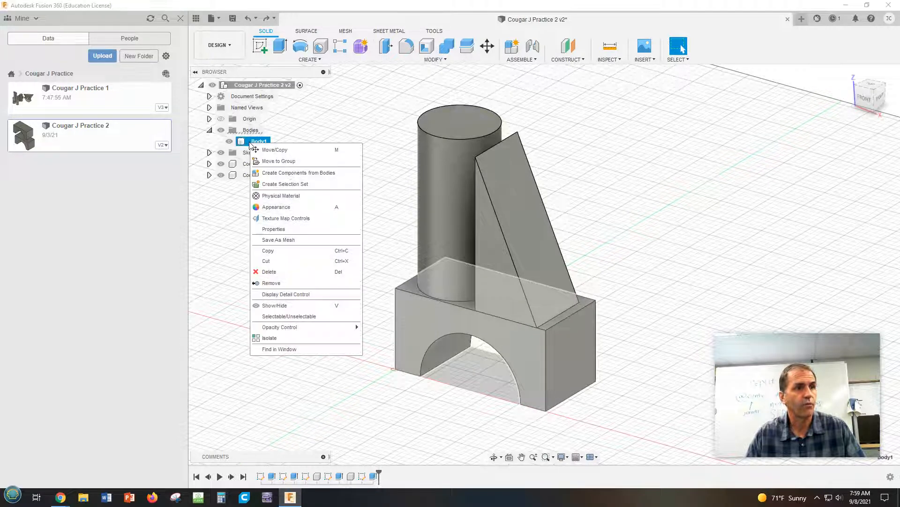
pyautogui.click(275, 196)
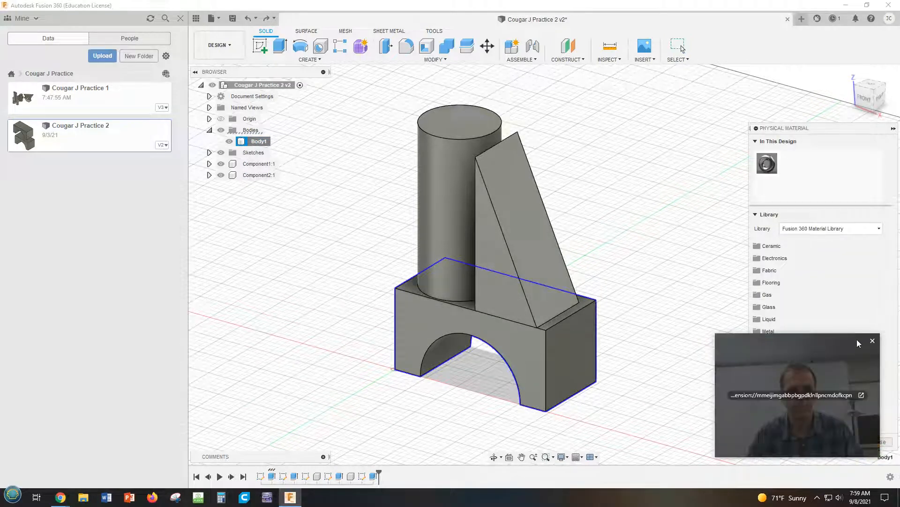
pyautogui.moveTo(842, 344); pyautogui.dragTo(721, 425)
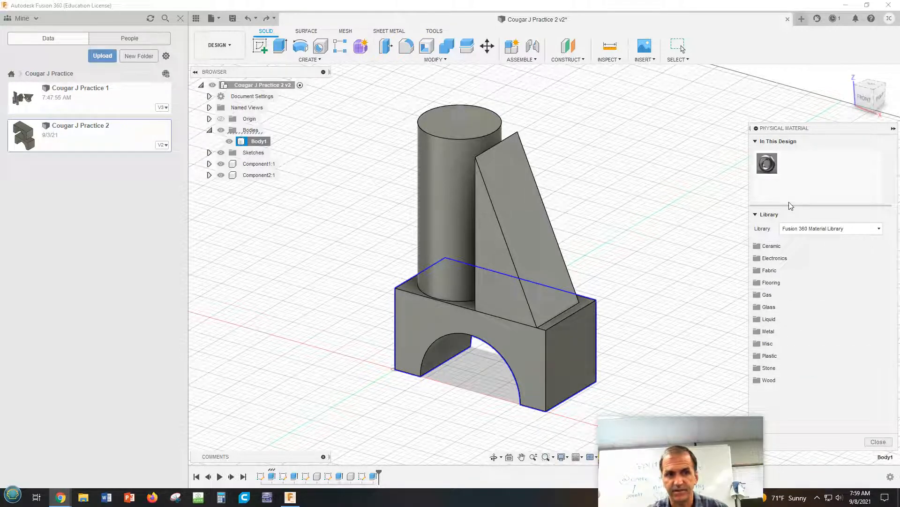
pyautogui.click(757, 381)
pyautogui.scroll(-10, 798, 347)
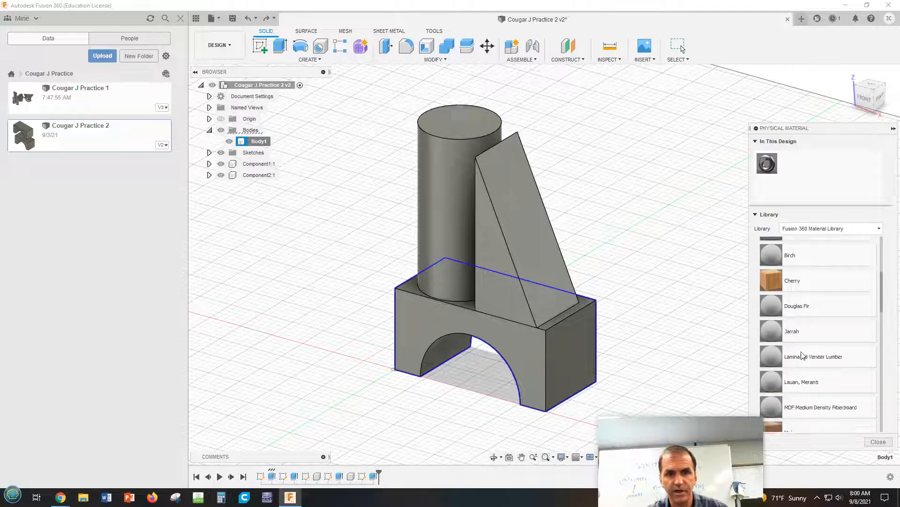
pyautogui.scroll(-5, 801, 349)
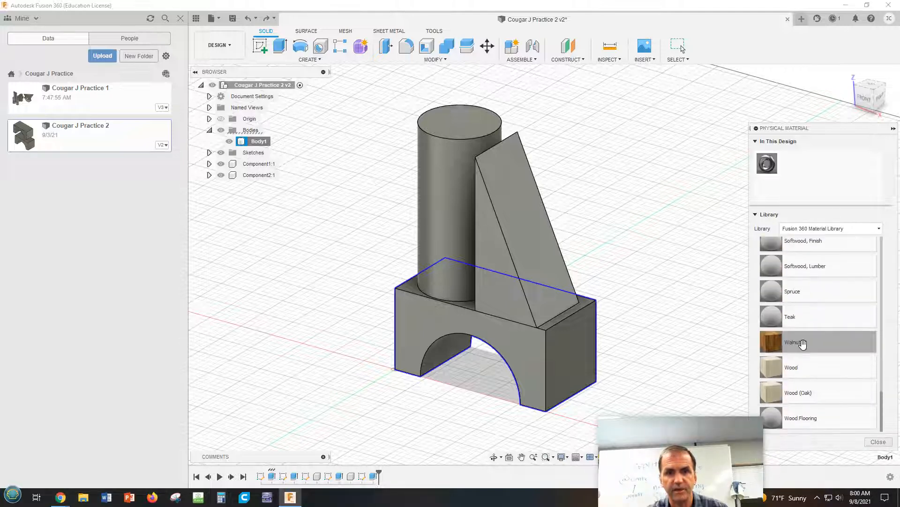
pyautogui.scroll(5, 806, 339)
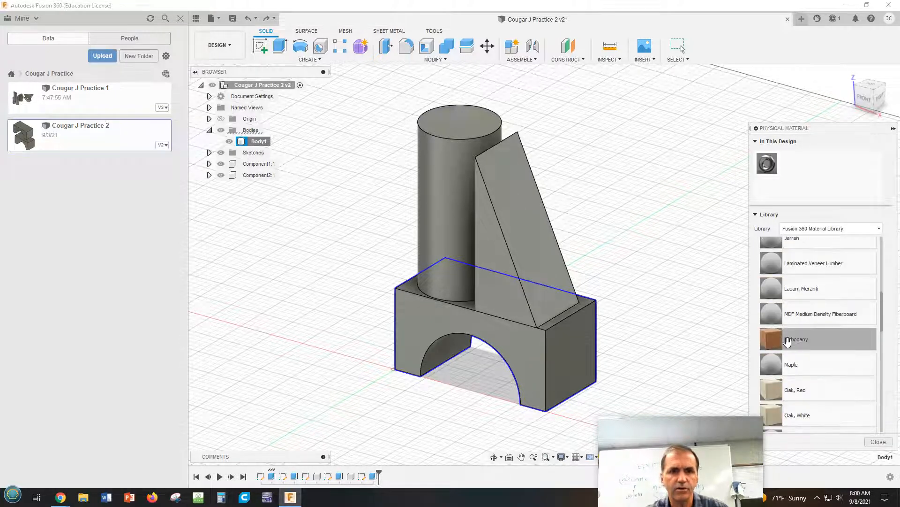
pyautogui.scroll(4, 797, 336)
pyautogui.scroll(-2, 806, 342)
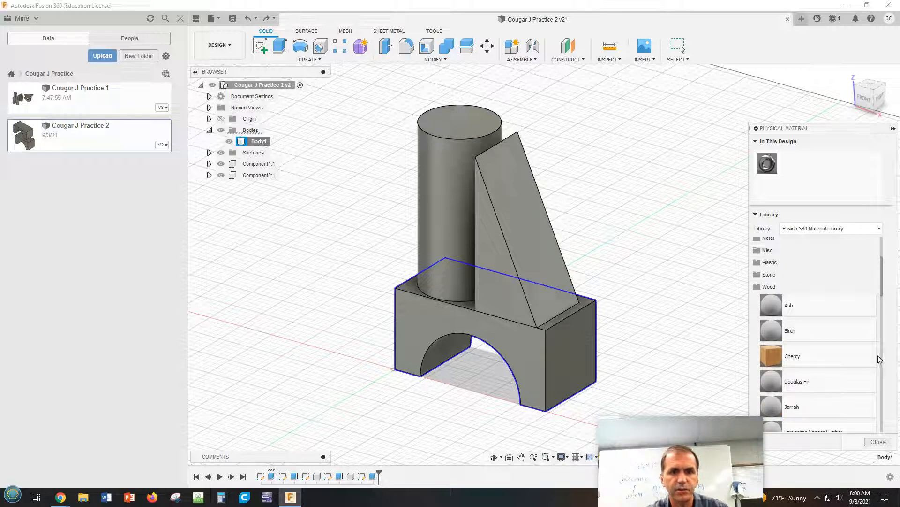
pyautogui.scroll(1, 879, 348)
pyautogui.scroll(-12, 853, 342)
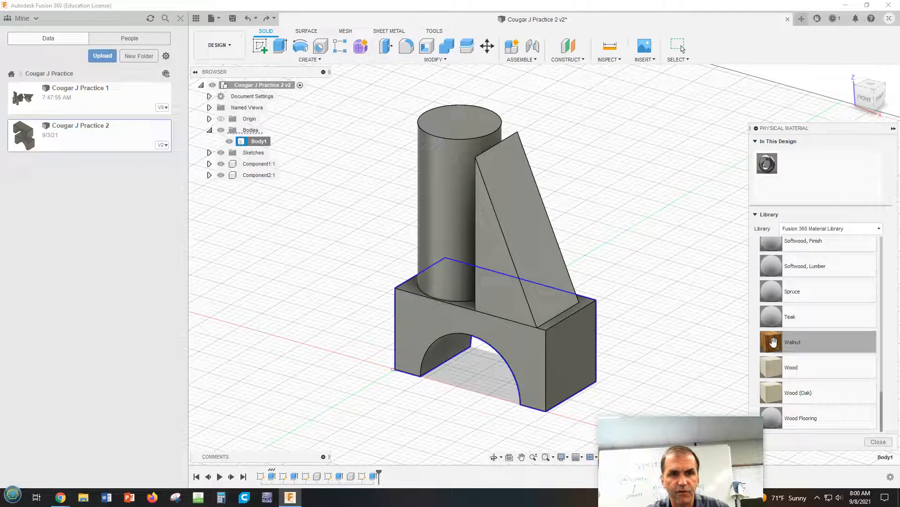
pyautogui.moveTo(607, 315); pyautogui.dragTo(443, 215)
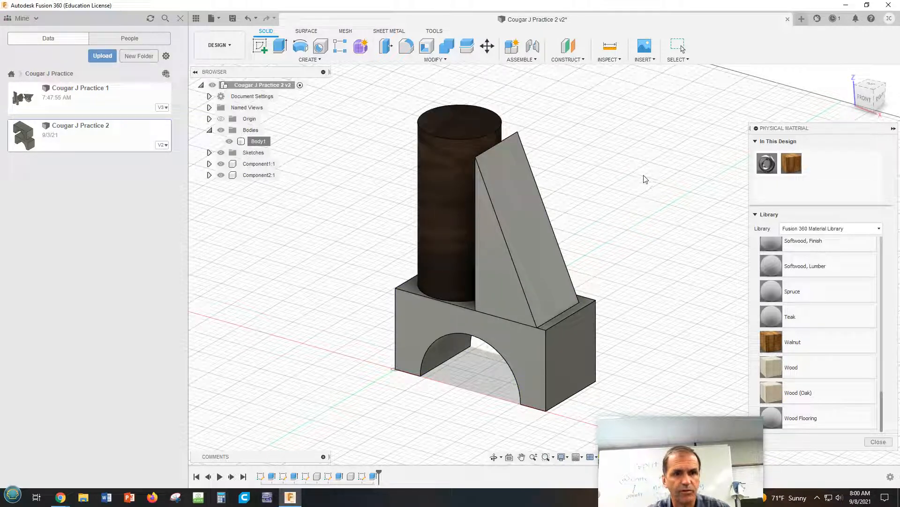
pyautogui.click(249, 19)
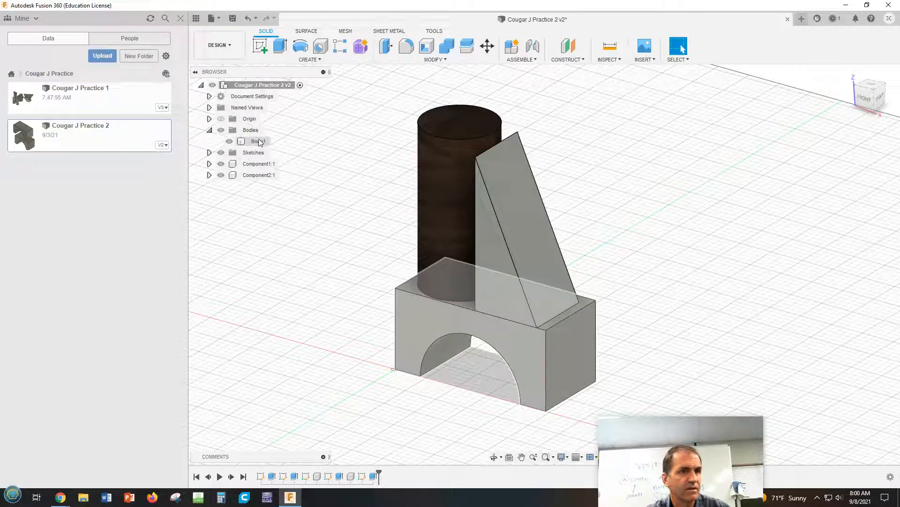
pyautogui.click(248, 20)
# Assign the Cherry physical material from the Wood category to the cylinder
pyautogui.rightClick(248, 142)
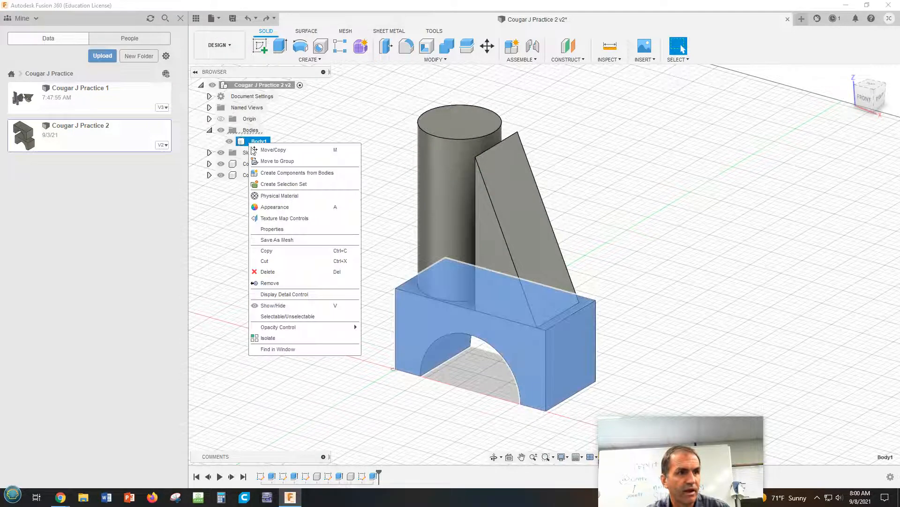
pyautogui.click(287, 195)
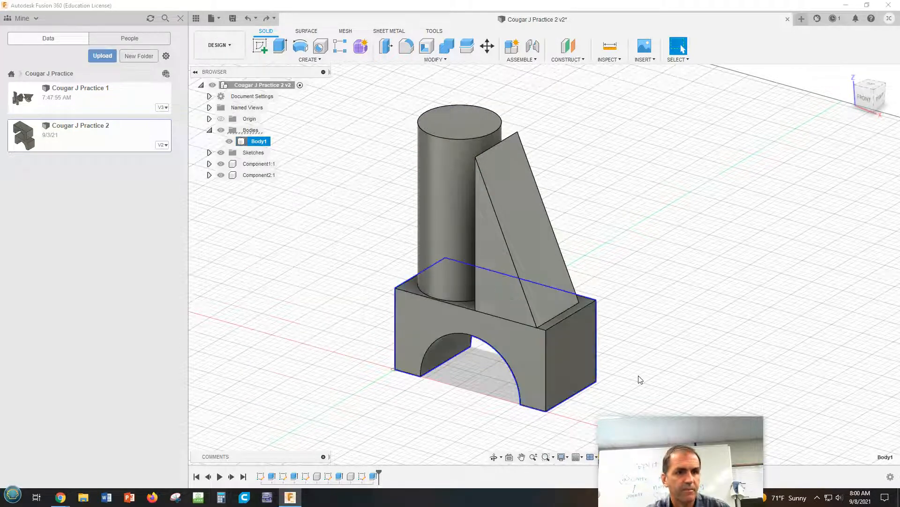
pyautogui.scroll(-3, 810, 400)
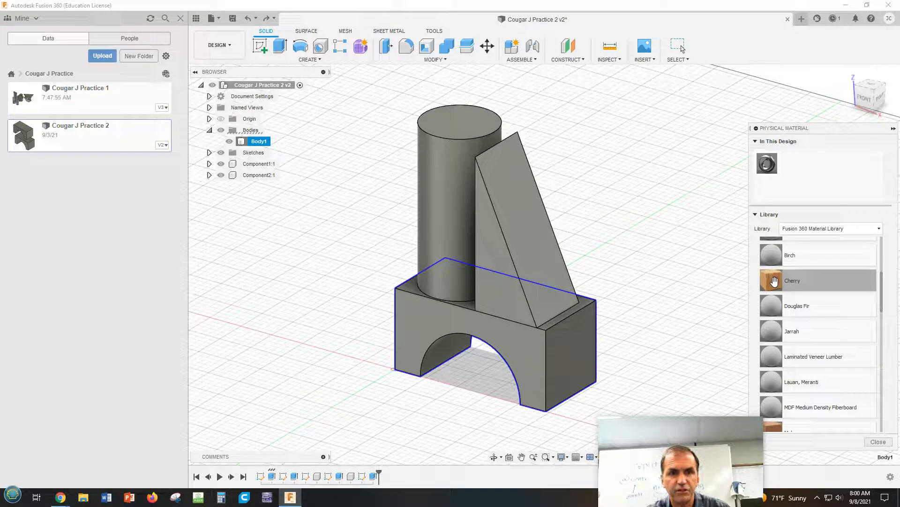
pyautogui.moveTo(775, 280); pyautogui.dragTo(446, 203)
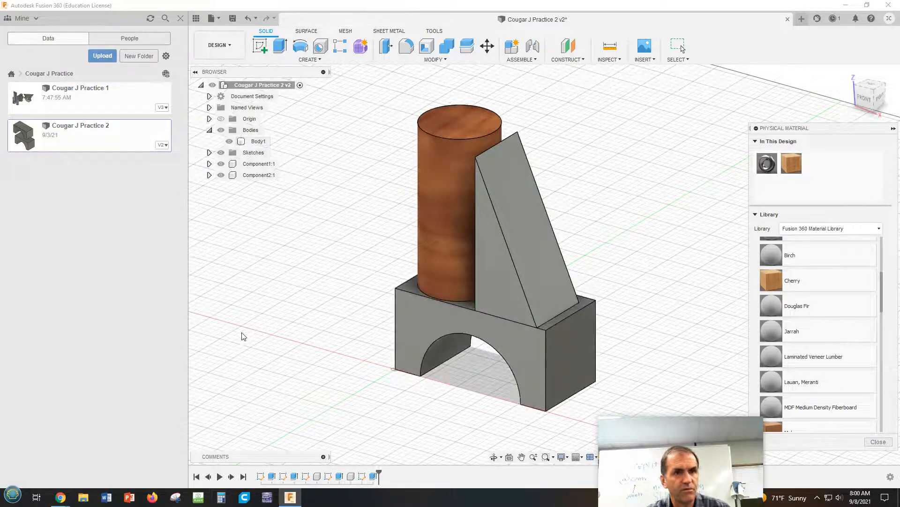
# Assign the Water physical material from the Liquid category to the wedge
pyautogui.scroll(-1, 811, 300)
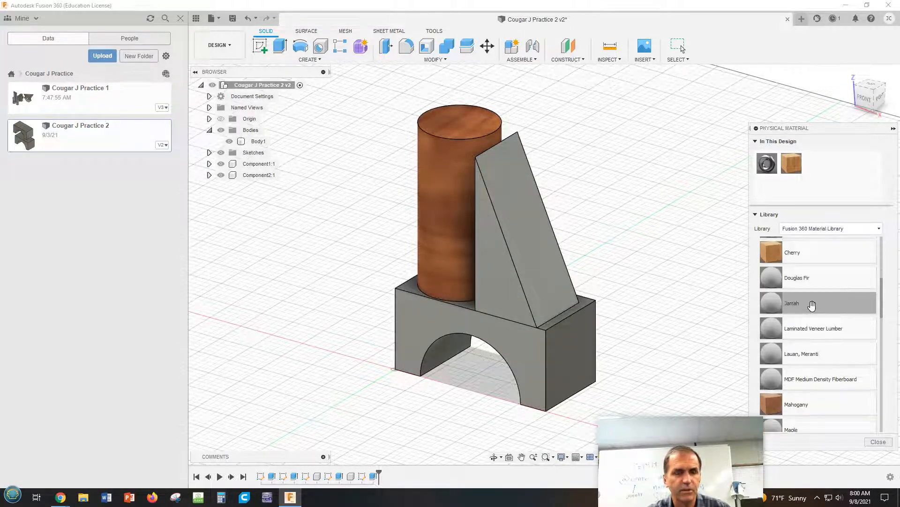
pyautogui.scroll(6, 803, 306)
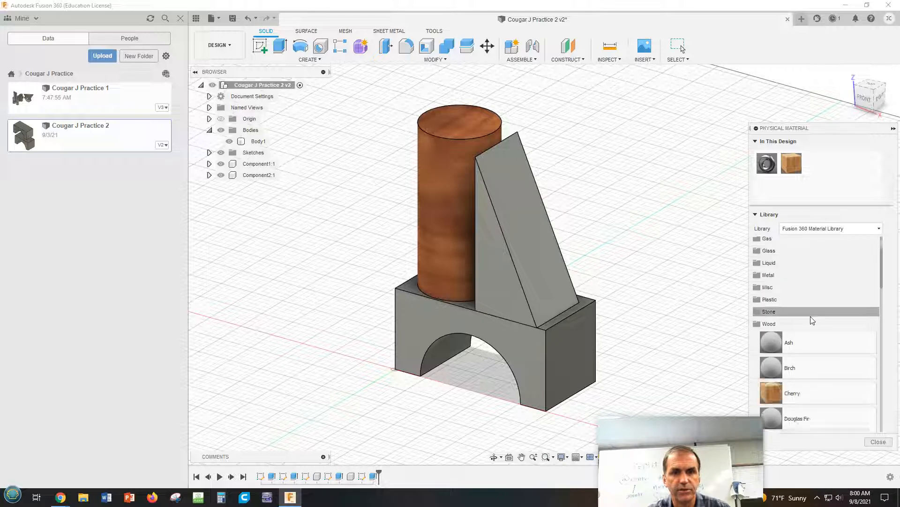
pyautogui.click(768, 326)
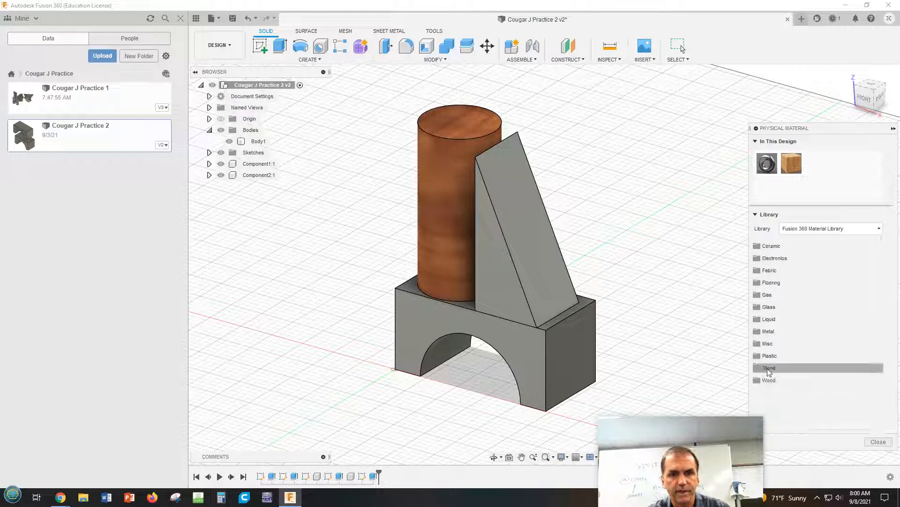
pyautogui.click(769, 368)
pyautogui.scroll(-5, 803, 358)
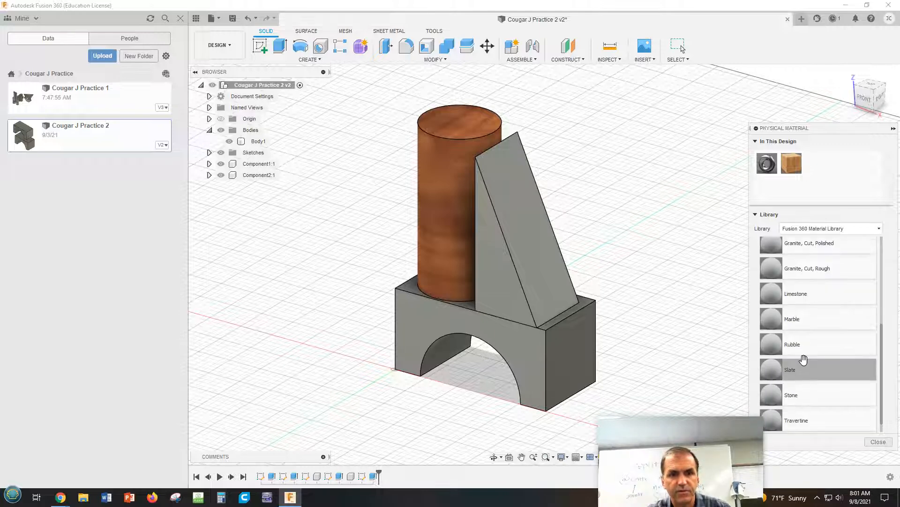
pyautogui.scroll(5, 803, 359)
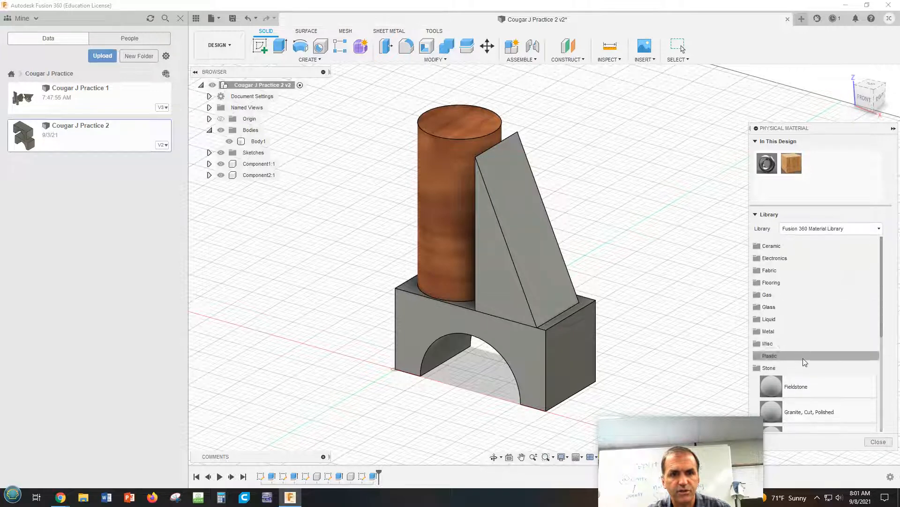
pyautogui.click(757, 319)
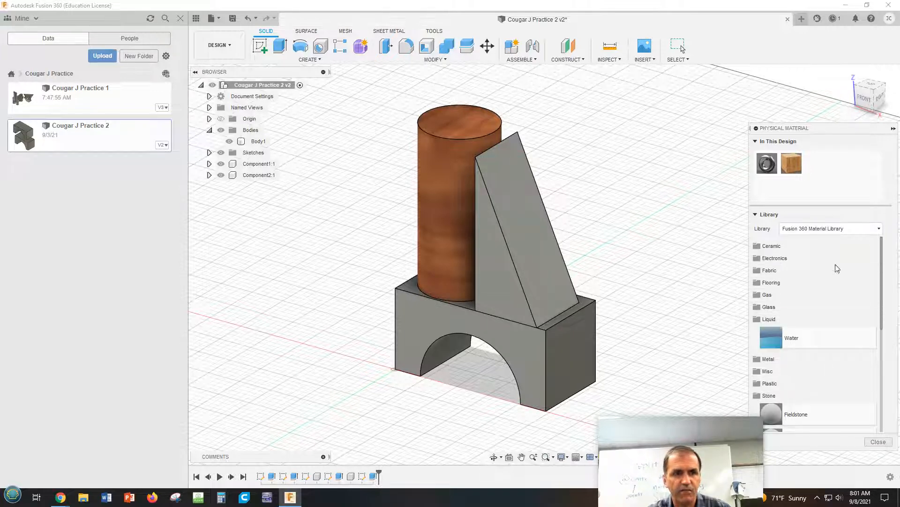
pyautogui.moveTo(786, 345); pyautogui.dragTo(514, 238)
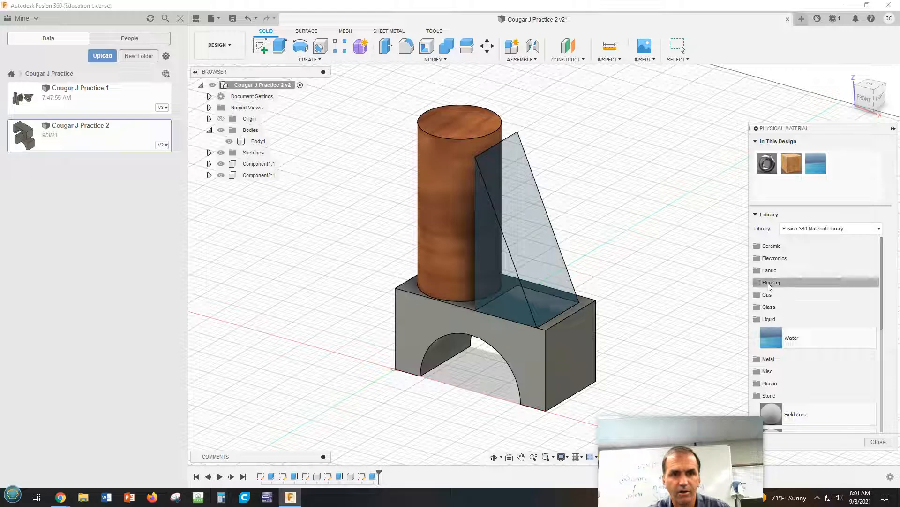
# Assign the Acetal Resin, Black plastic material to the arched block and finish the physical material assignment
pyautogui.click(764, 270)
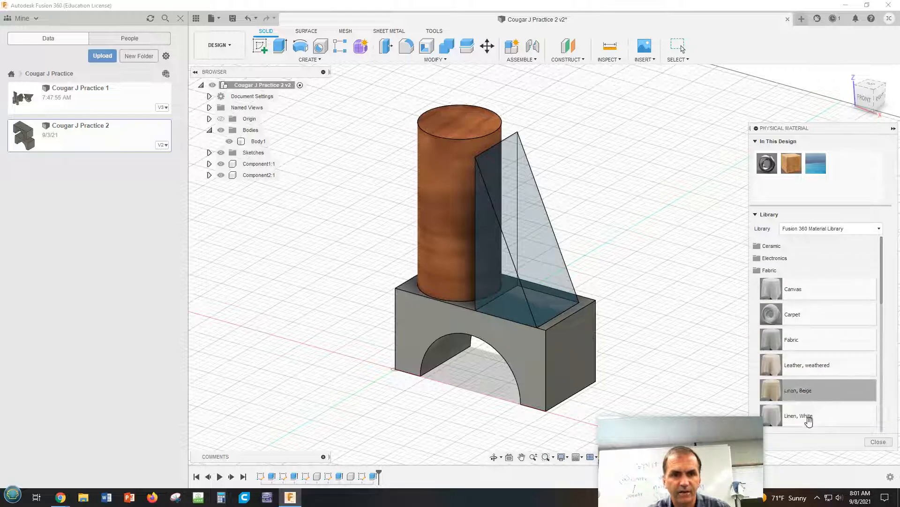
pyautogui.scroll(-5, 787, 333)
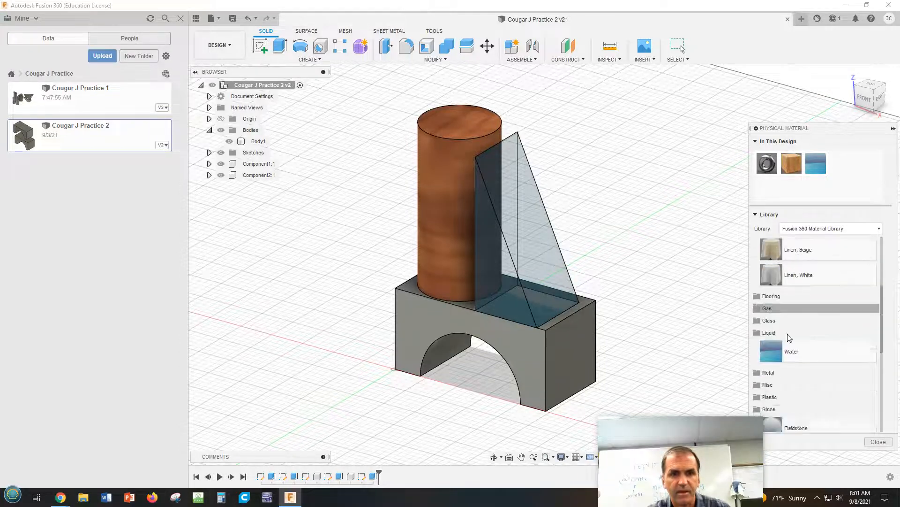
pyautogui.scroll(5, 787, 335)
pyautogui.click(764, 259)
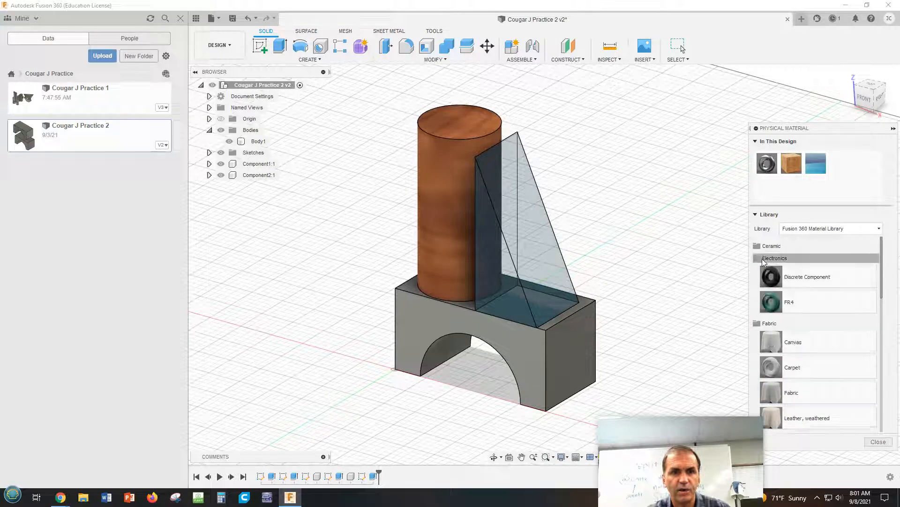
pyautogui.scroll(-6, 774, 319)
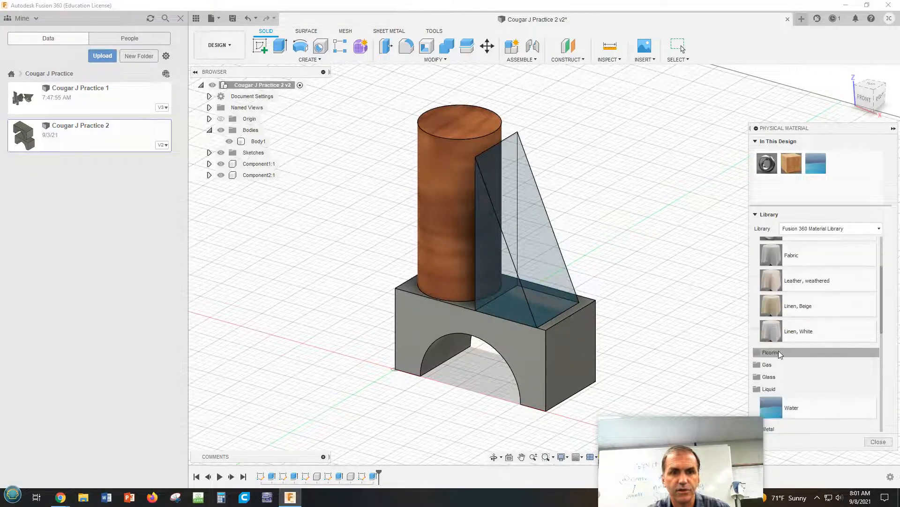
pyautogui.click(779, 348)
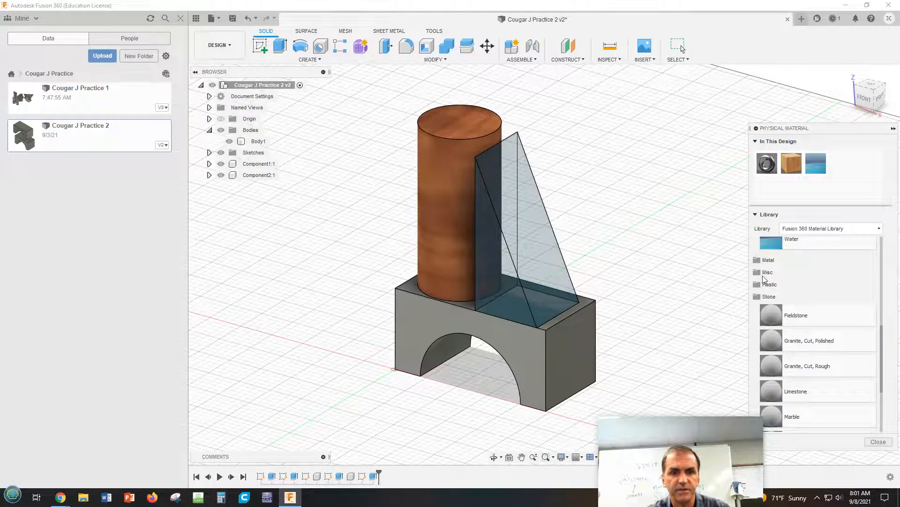
pyautogui.click(765, 284)
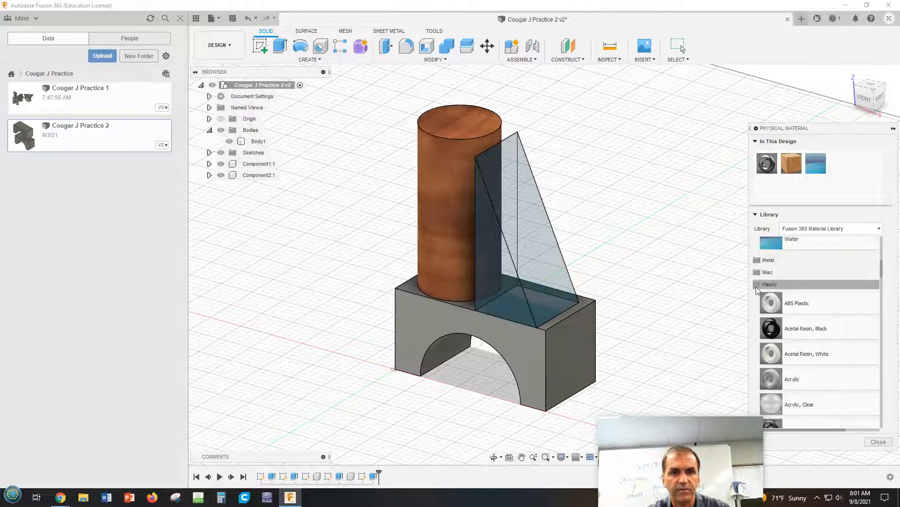
pyautogui.scroll(-3, 825, 357)
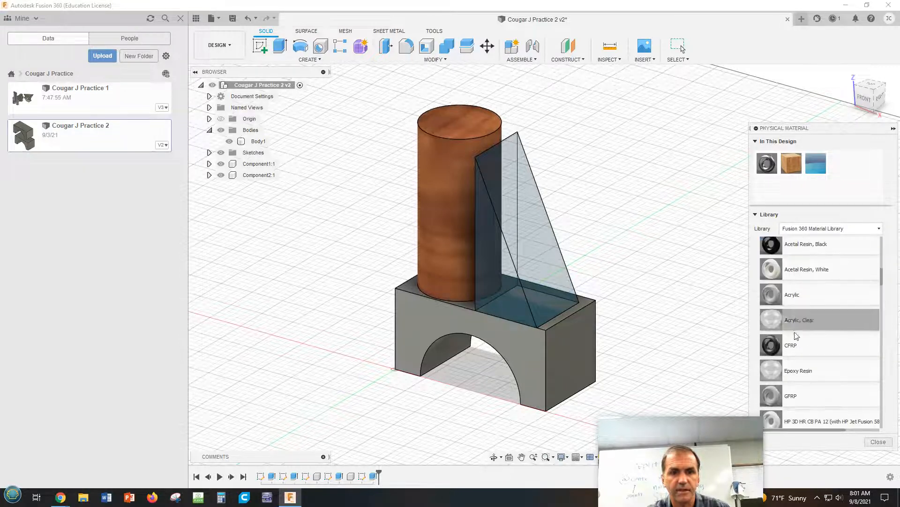
pyautogui.scroll(3, 775, 318)
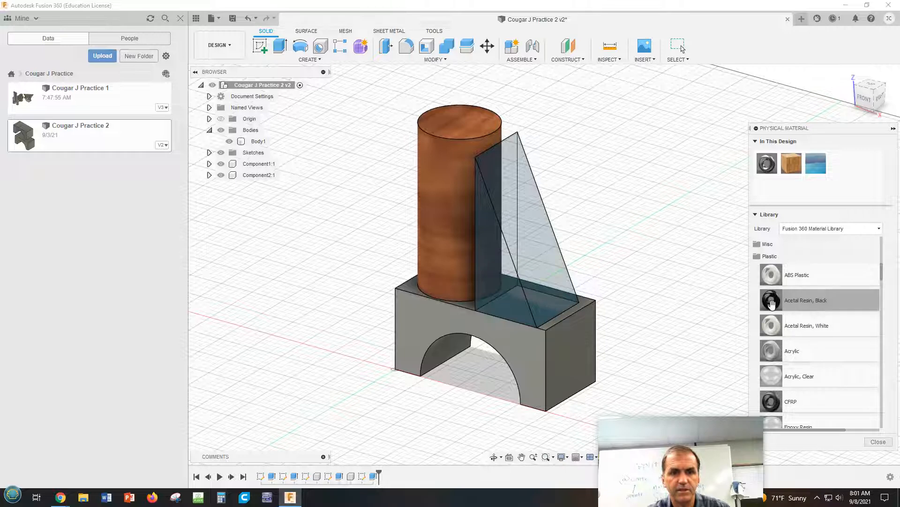
pyautogui.moveTo(777, 299); pyautogui.dragTo(570, 342)
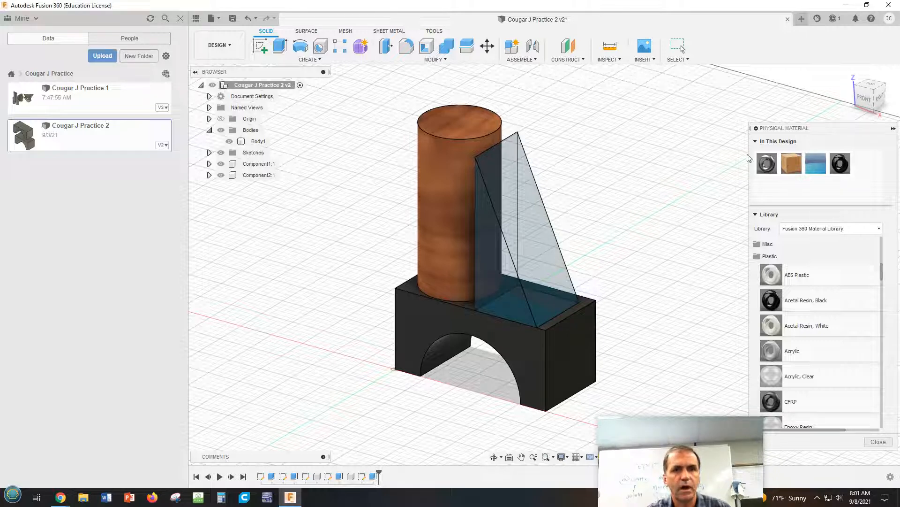
pyautogui.press('Escape')
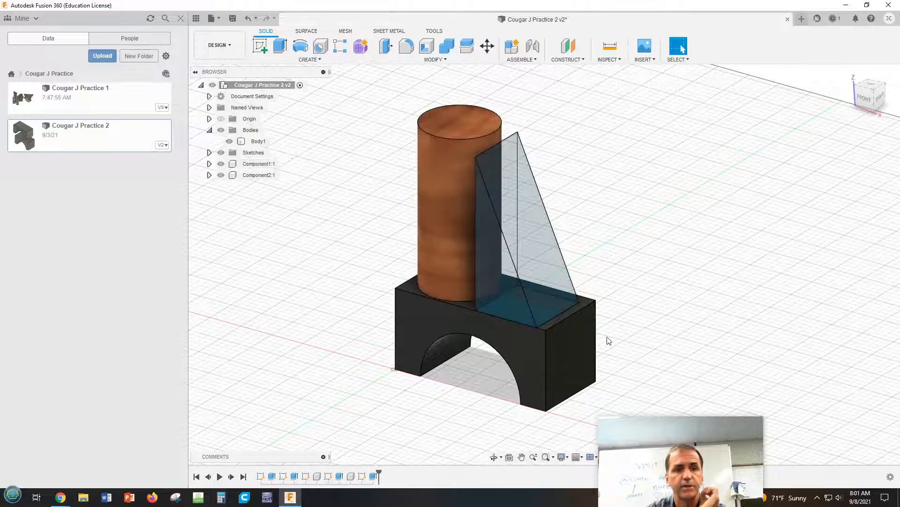
# Open the appearance settings for the cylinder component and collapse the Miscellaneous and Paint categories in the library
pyautogui.rightClick(247, 165)
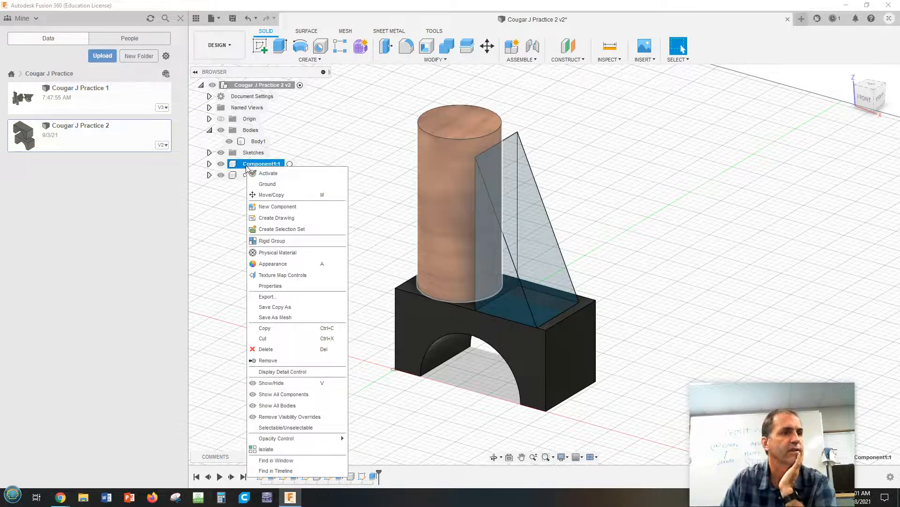
pyautogui.click(268, 264)
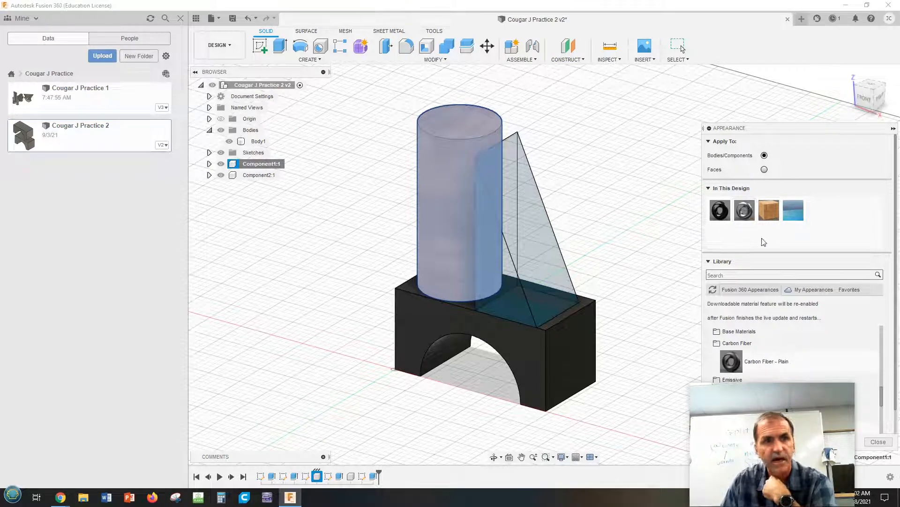
pyautogui.scroll(-1, 762, 237)
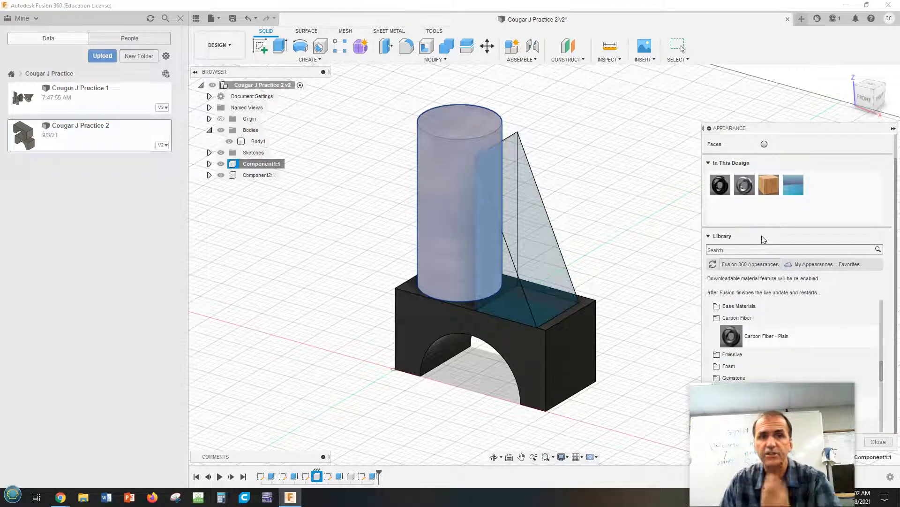
pyautogui.moveTo(773, 406); pyautogui.dragTo(533, 435)
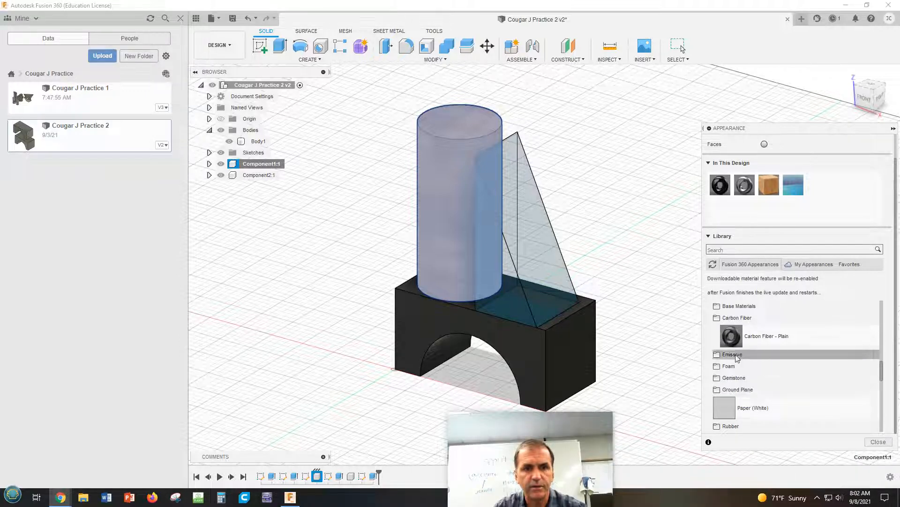
pyautogui.scroll(5, 730, 328)
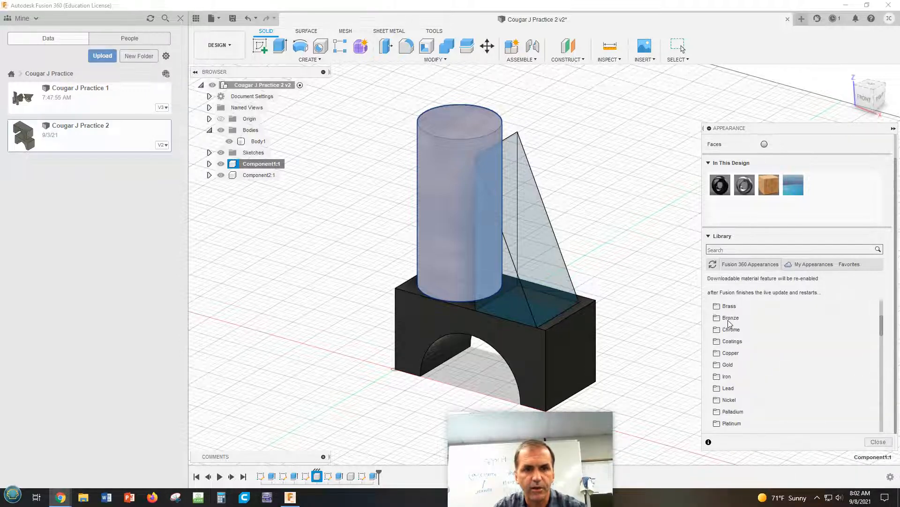
pyautogui.scroll(-2, 753, 383)
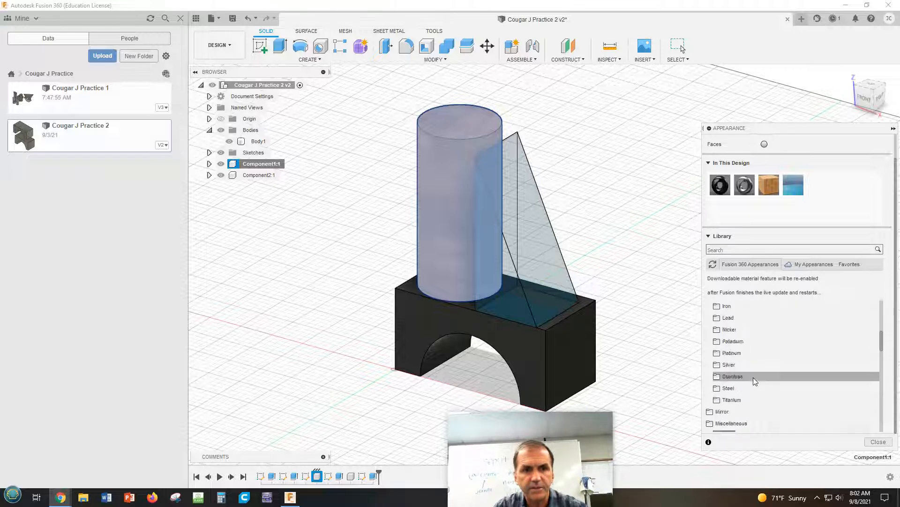
pyautogui.scroll(-3, 736, 370)
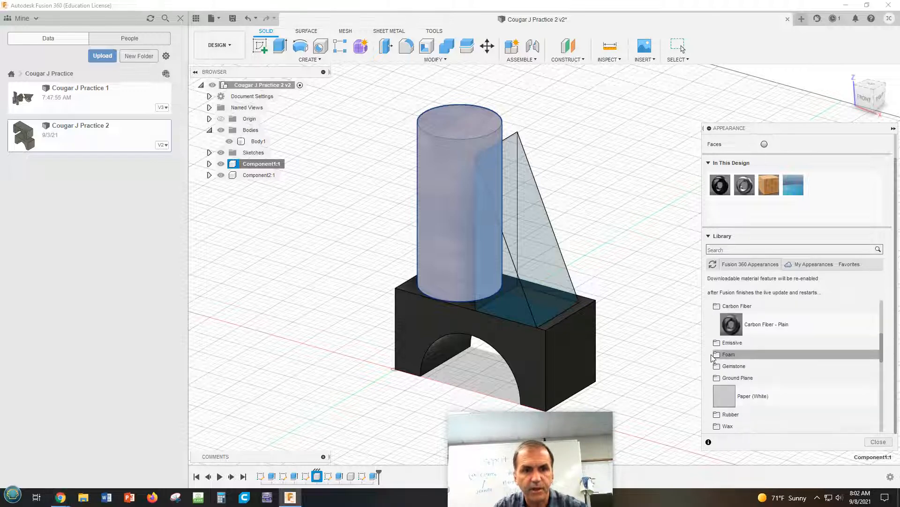
pyautogui.scroll(2, 712, 357)
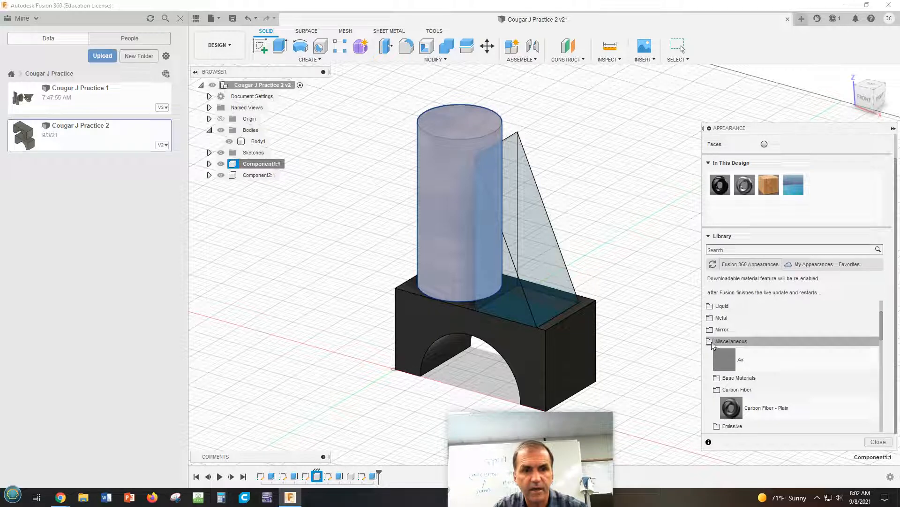
pyautogui.click(712, 342)
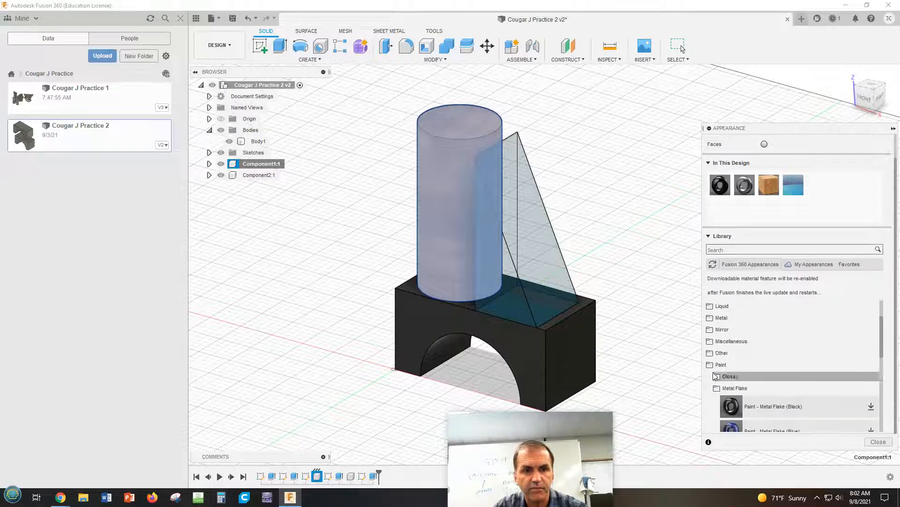
pyautogui.click(715, 365)
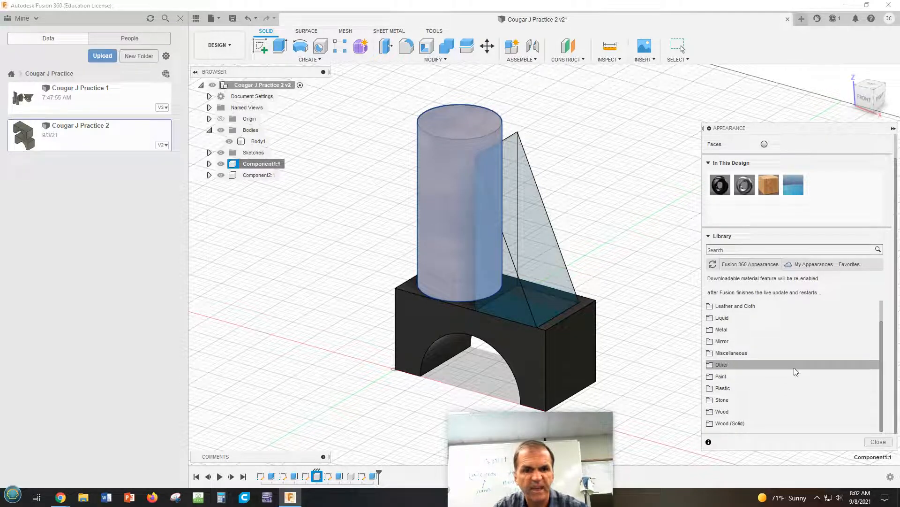
# Apply the Paint - Enamel Glossy (Red) appearance from the Paint category's Glossy folder to the cylinder
pyautogui.click(717, 377)
pyautogui.scroll(-3, 771, 362)
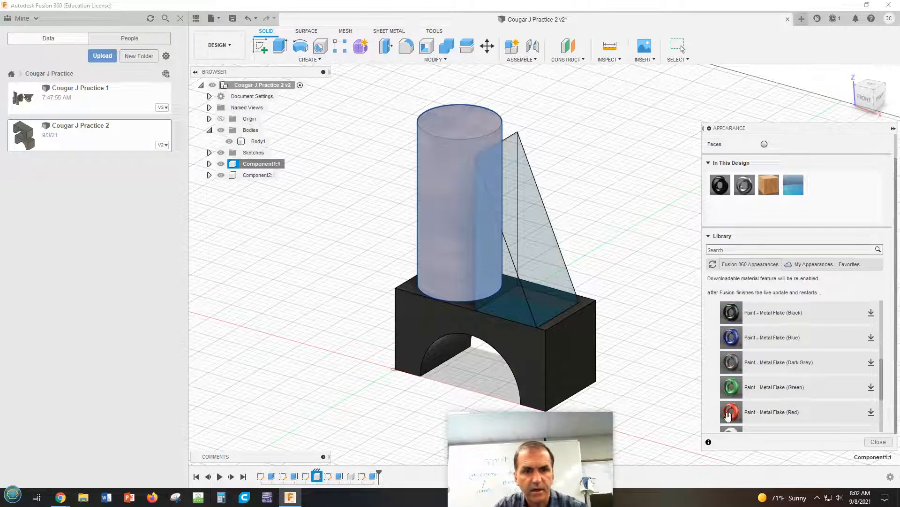
pyautogui.scroll(-3, 736, 413)
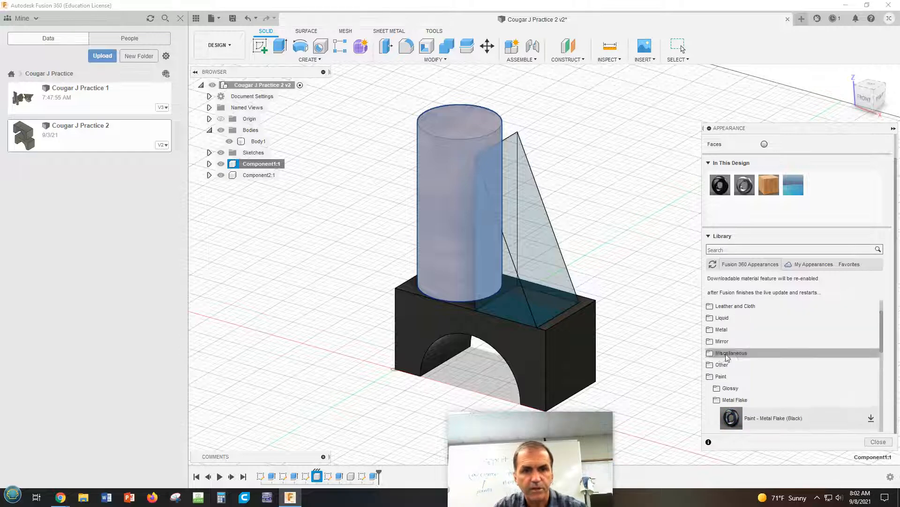
pyautogui.scroll(3, 734, 358)
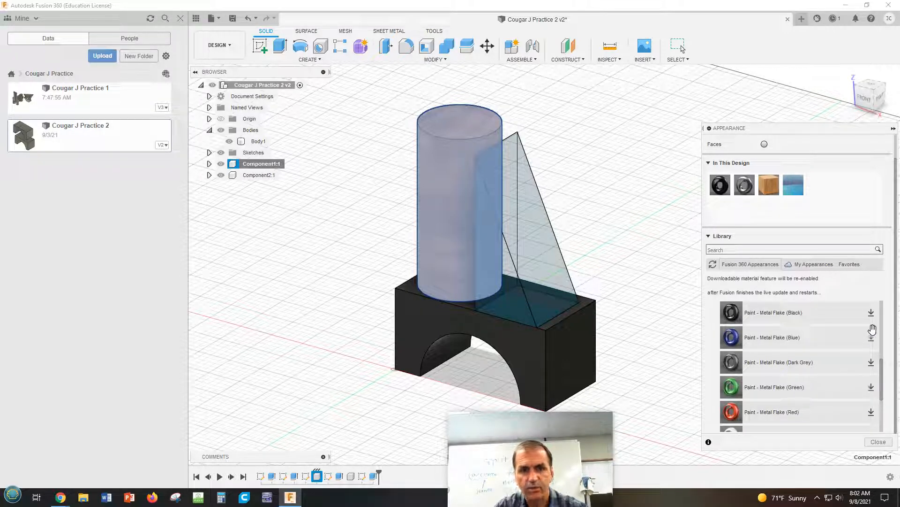
pyautogui.scroll(3, 871, 316)
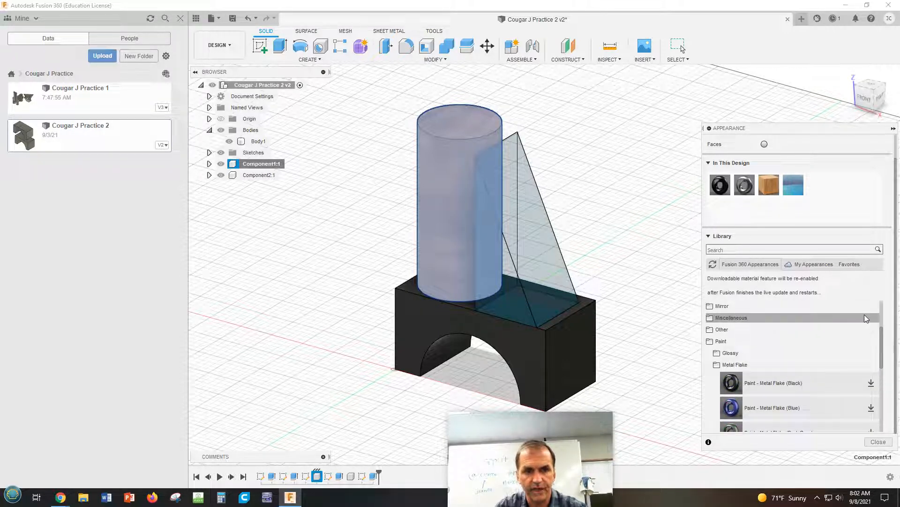
pyautogui.click(722, 357)
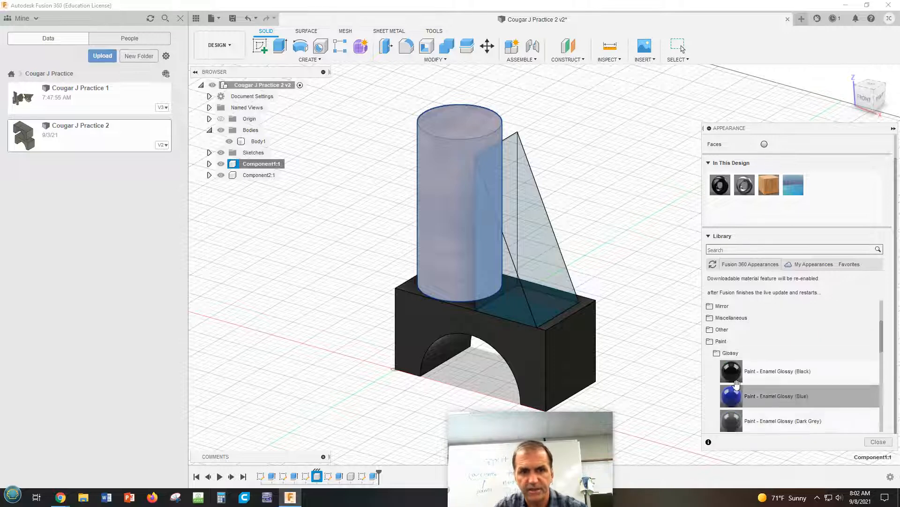
pyautogui.scroll(-4, 753, 375)
pyautogui.scroll(2, 758, 366)
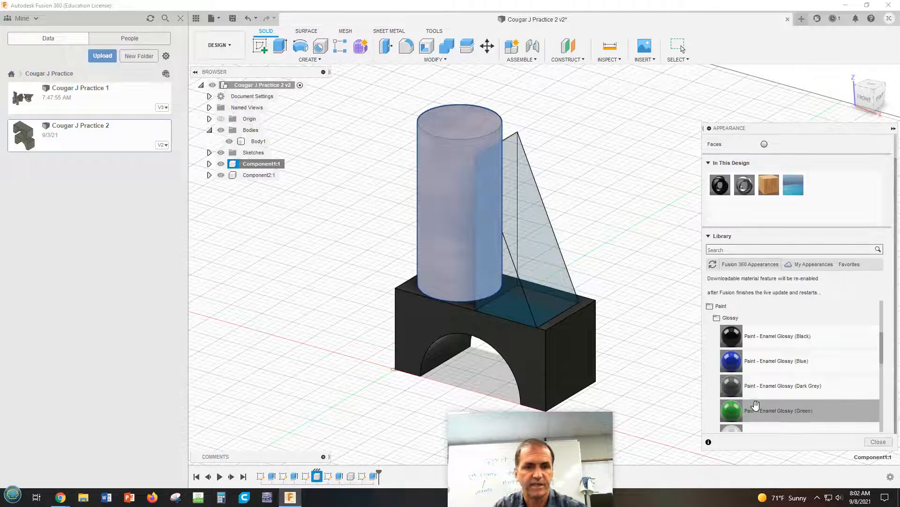
pyautogui.scroll(-5, 830, 365)
pyautogui.scroll(2, 832, 368)
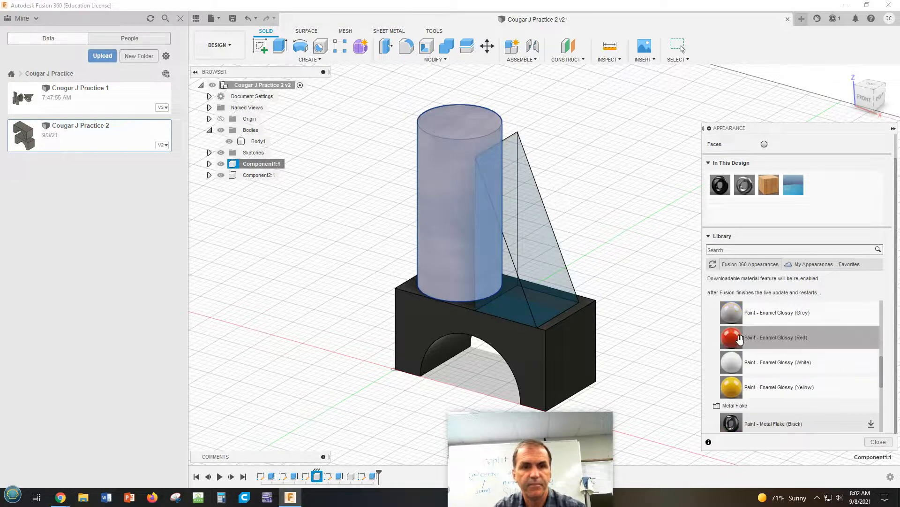
pyautogui.moveTo(746, 338); pyautogui.dragTo(450, 205)
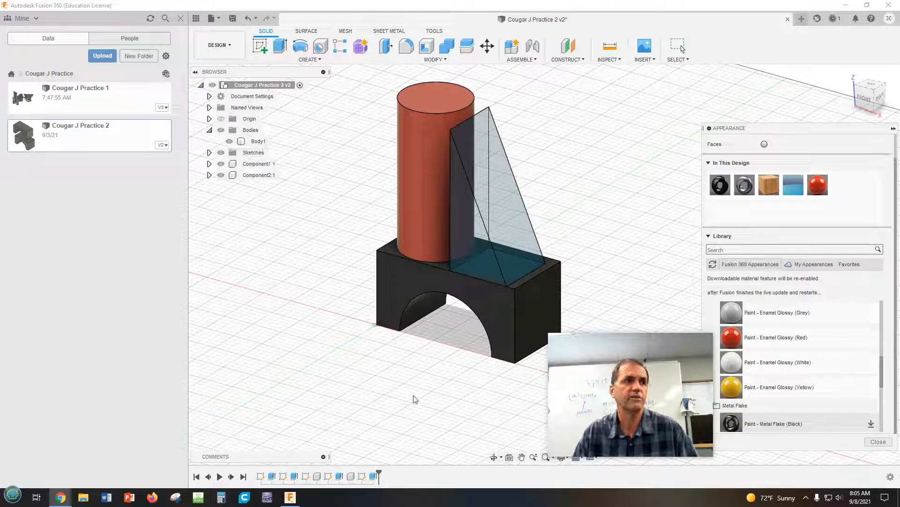
# Save the design as a new version with the description "User Saved"
pyautogui.click(233, 18)
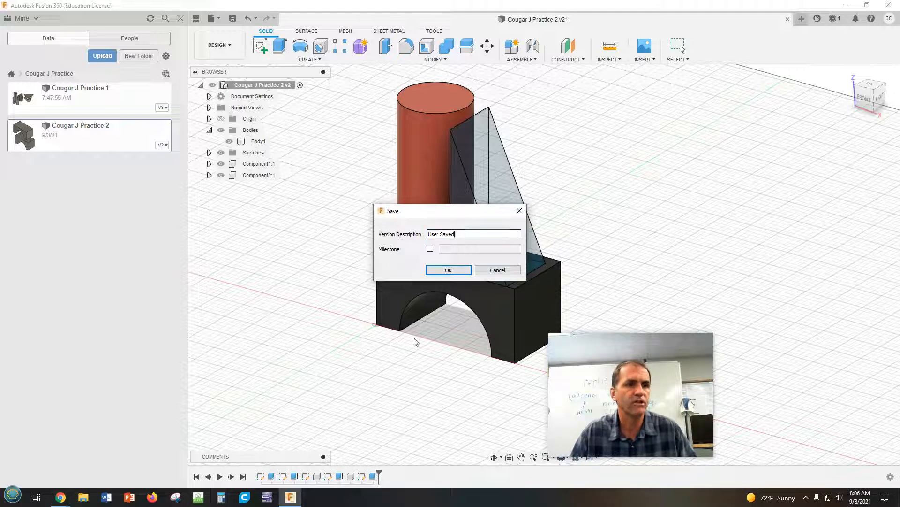
pyautogui.click(449, 271)
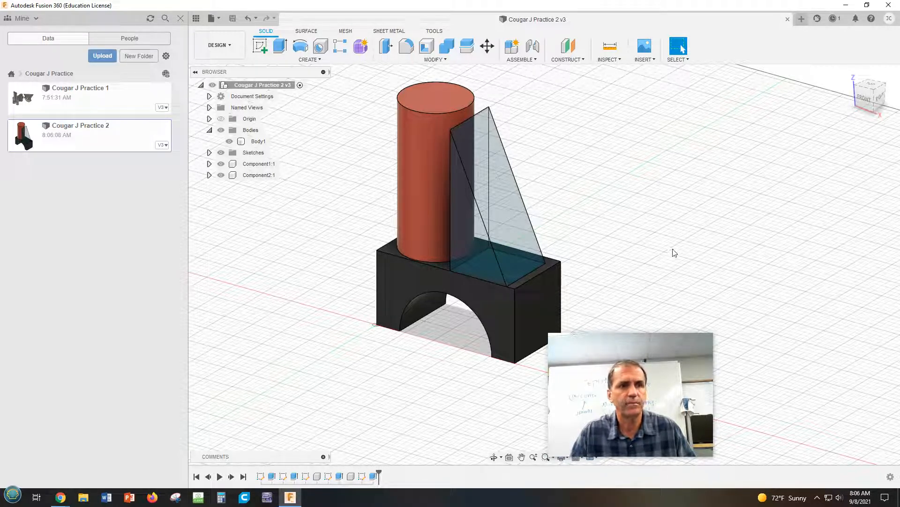
pyautogui.moveTo(673, 253); pyautogui.dragTo(613, 235, button='middle')
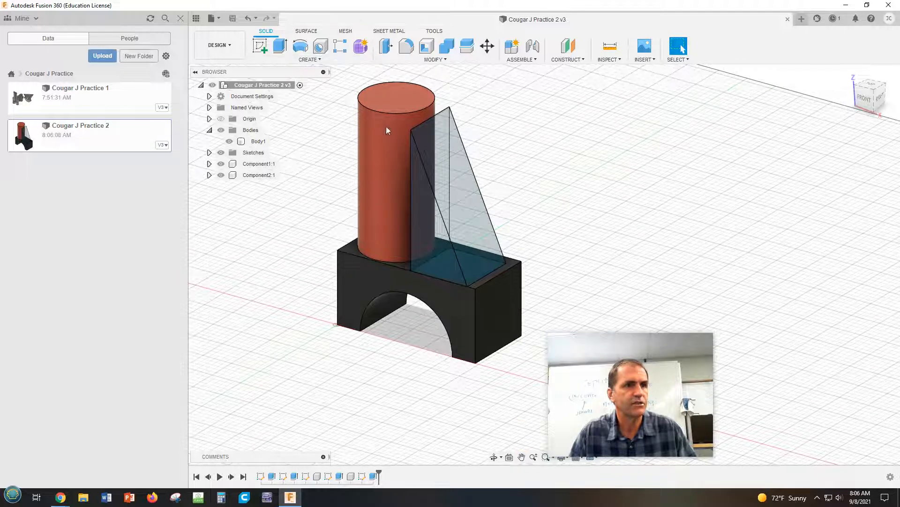